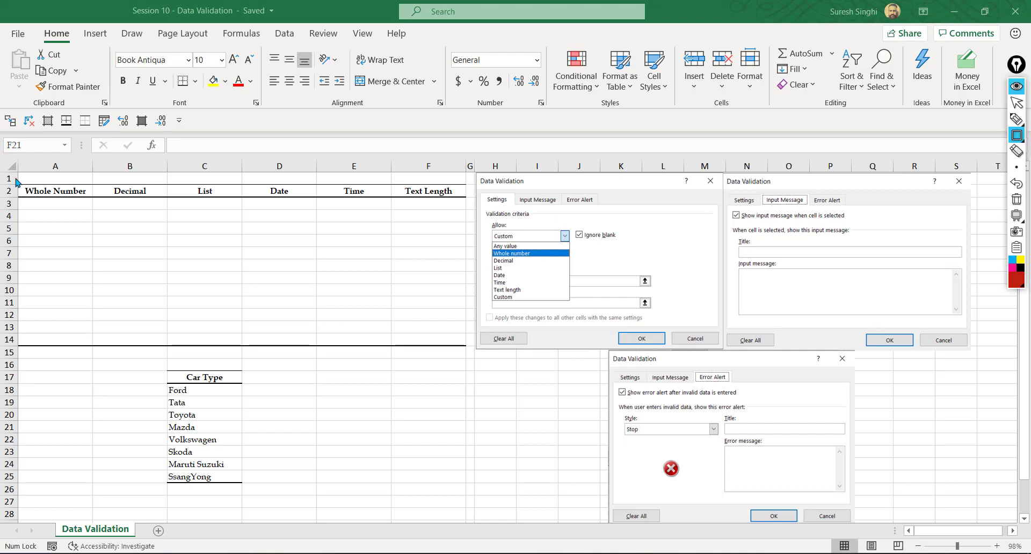
mouse_move(19, 177)
left_mouse_down()
mouse_move(42, 190)
mouse_move(417, 222)
mouse_move(468, 207)
left_mouse_up()
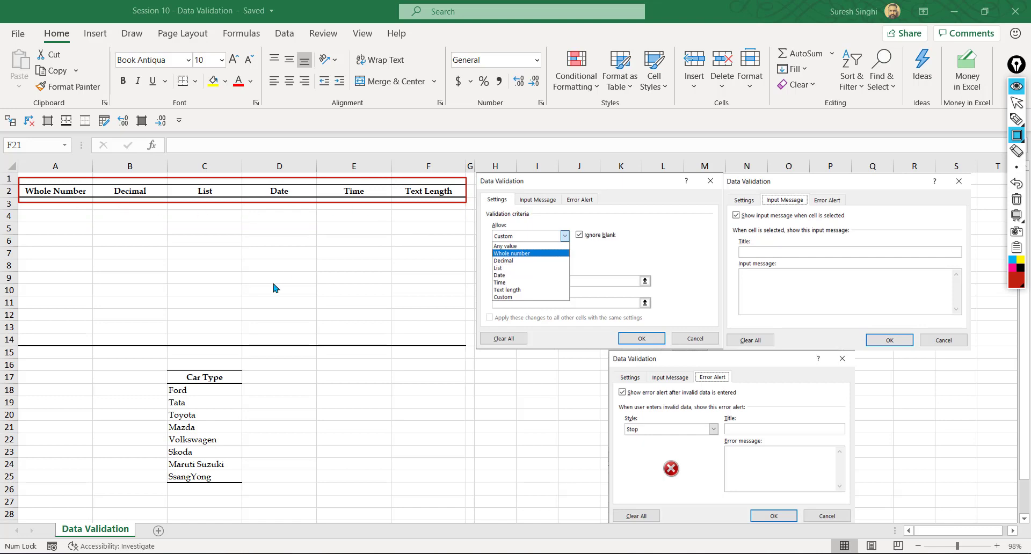
key("Escape")
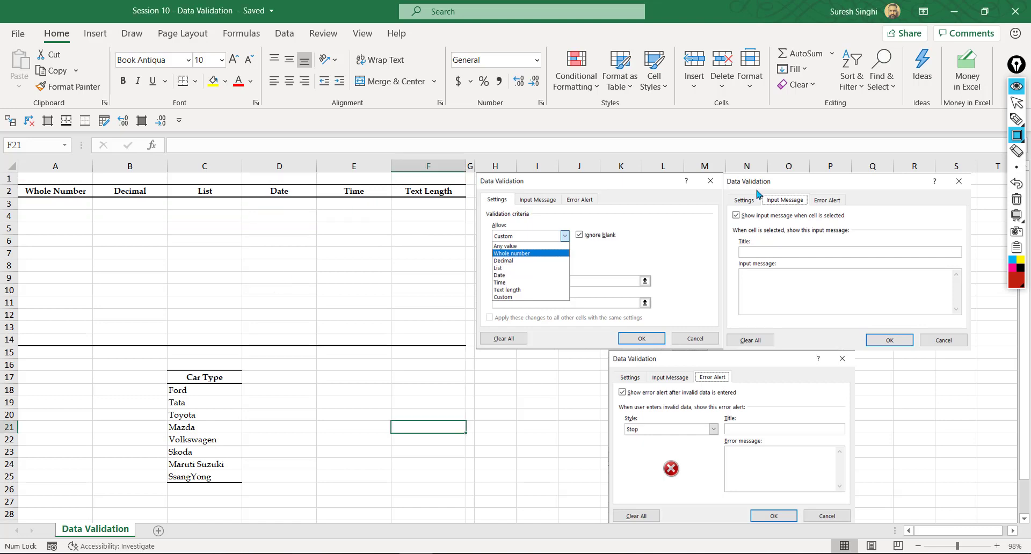
left_click_drag(757, 191, 846, 210)
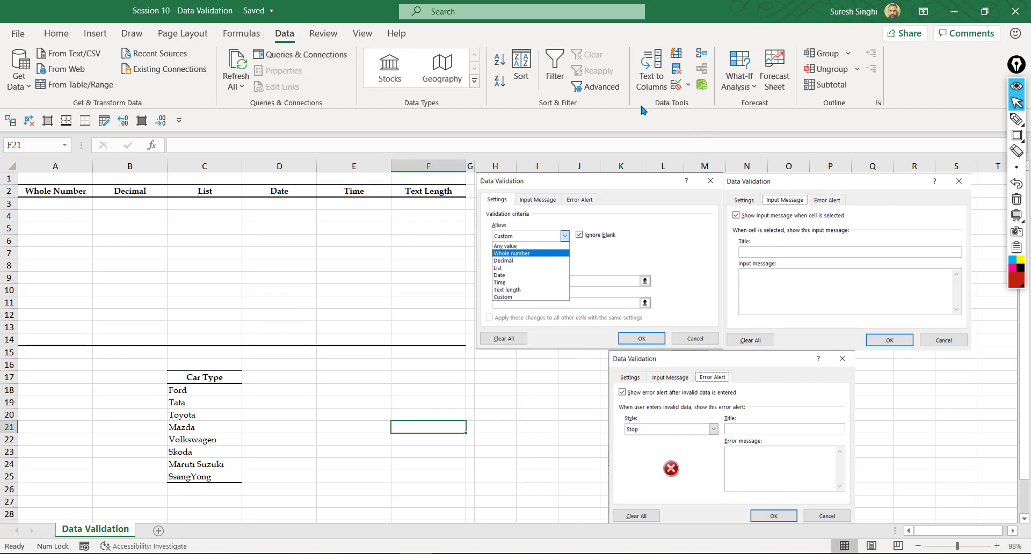
key("r")
left_click_drag(649, 96, 712, 113)
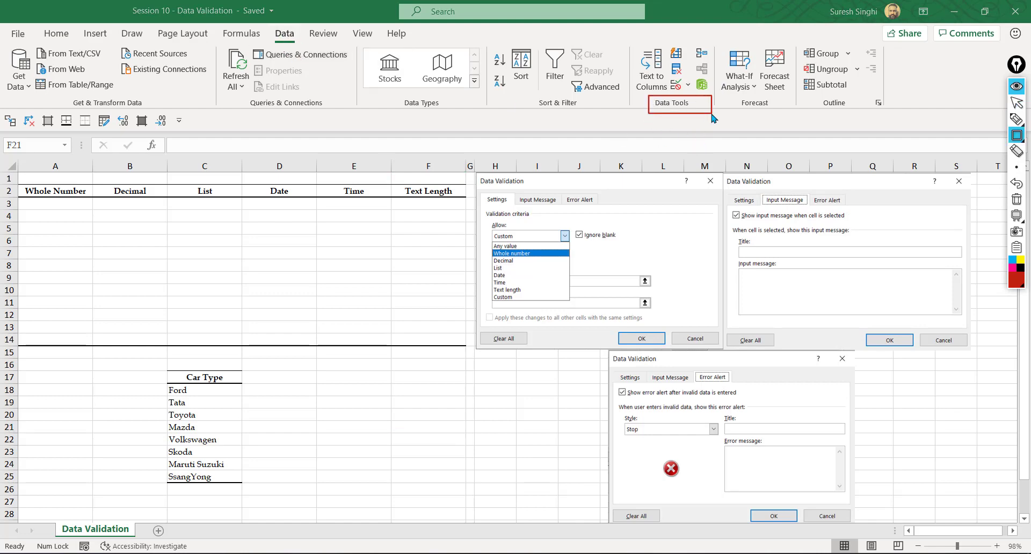
left_click_drag(666, 76, 694, 95)
key("Escape")
- Start a data validation rule for A3:A14 that allows whole numbers, with the between condition
left_click(677, 86)
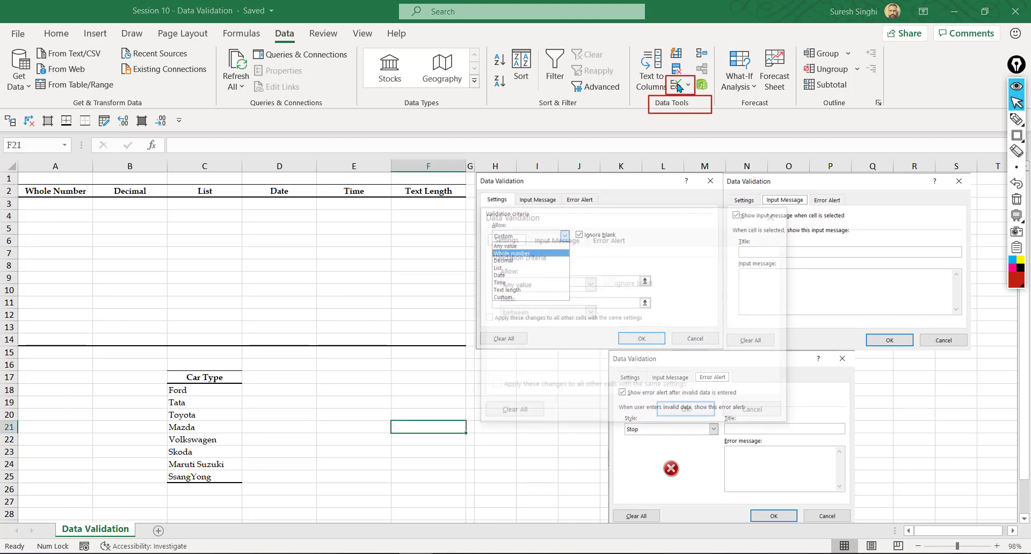
left_click_drag(533, 212, 178, 192)
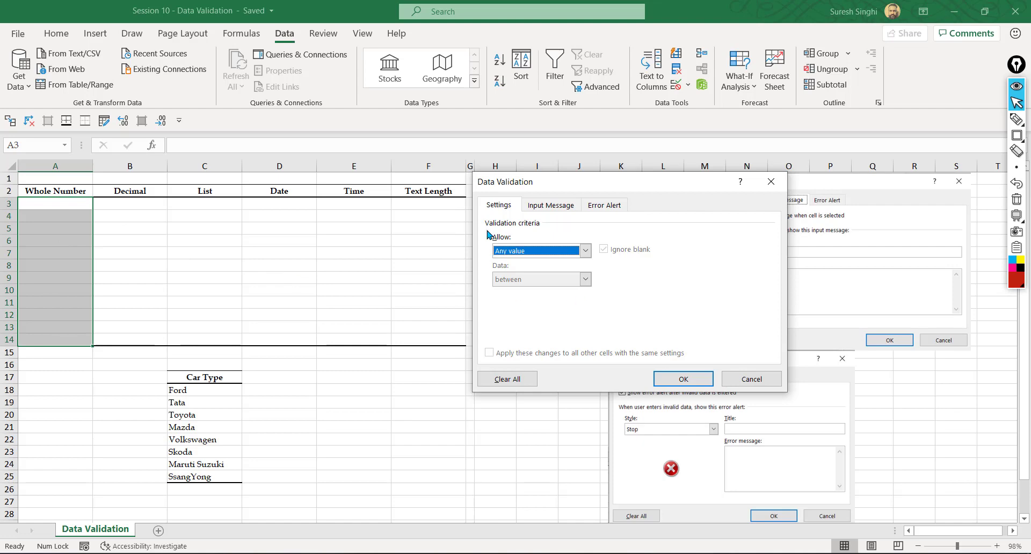
left_click(586, 251)
left_click(525, 267)
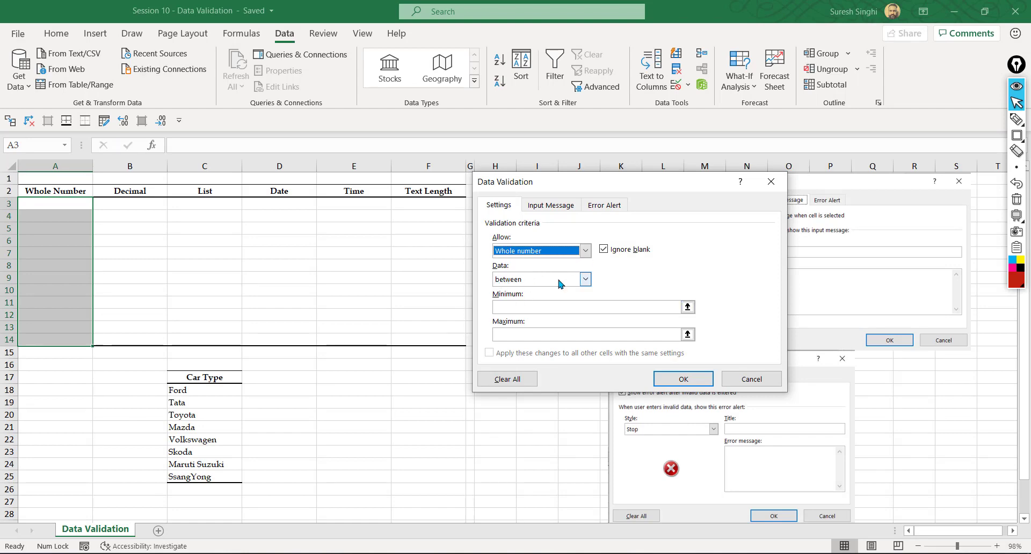
left_click(585, 280)
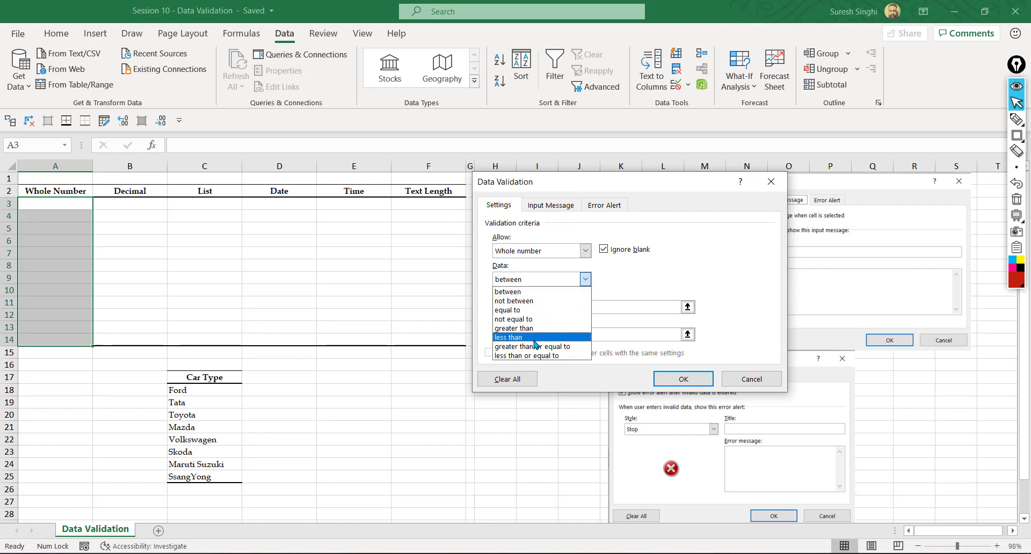
left_click(620, 283)
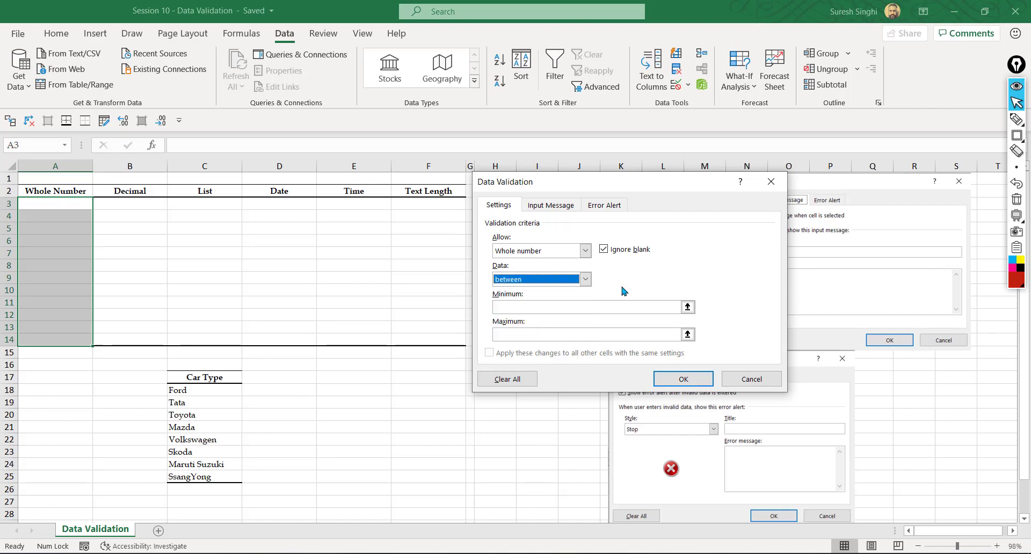
- Set the whole number rule's minimum to 0 and maximum to 100, and apply it
left_click(513, 306)
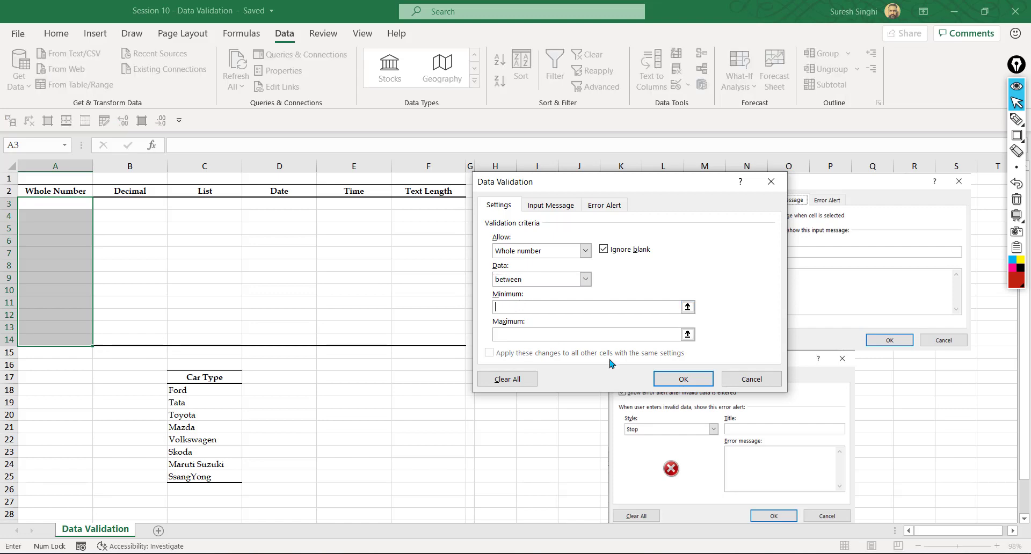
type("0")
key("Tab")
type("100")
left_click(527, 310)
left_click(555, 337)
left_click(684, 379)
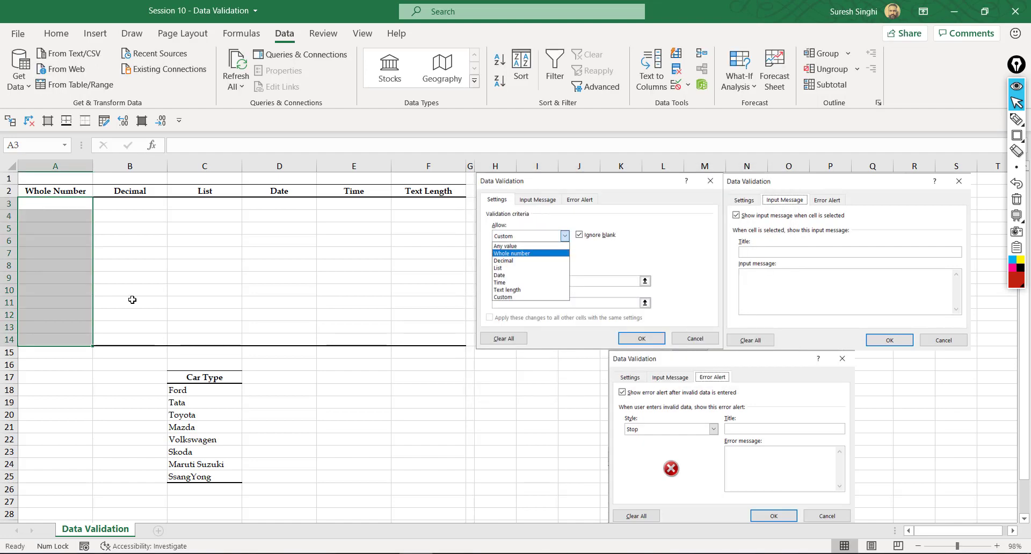
- Test the whole number rule by trying -1 in cell A4, and replace it with 95
key("Down")
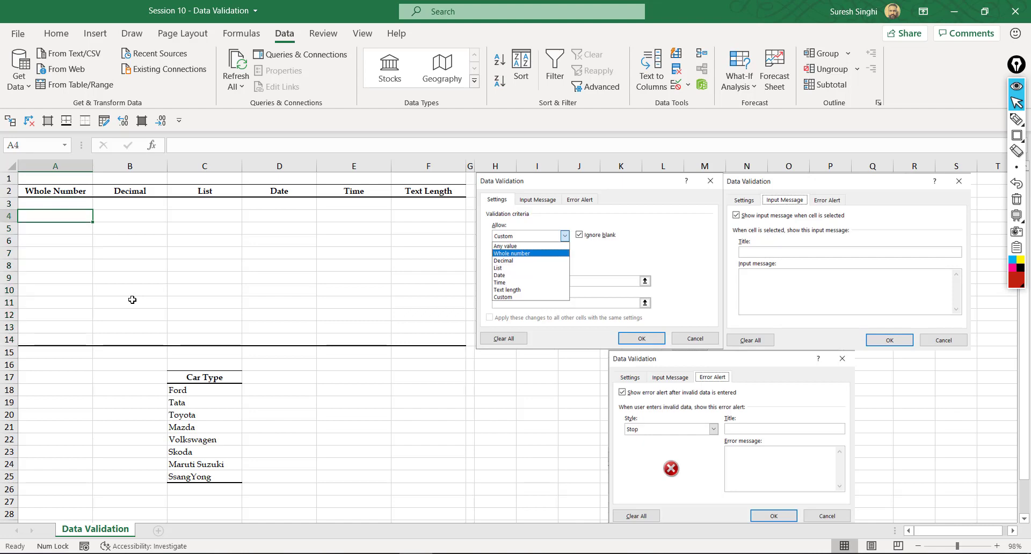
type("-1")
key("Return")
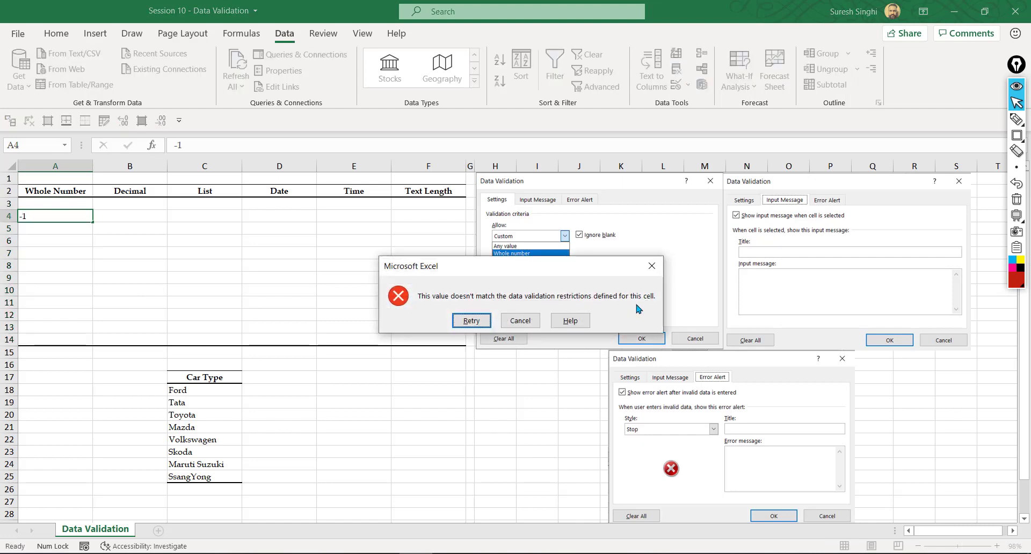
left_click(471, 321)
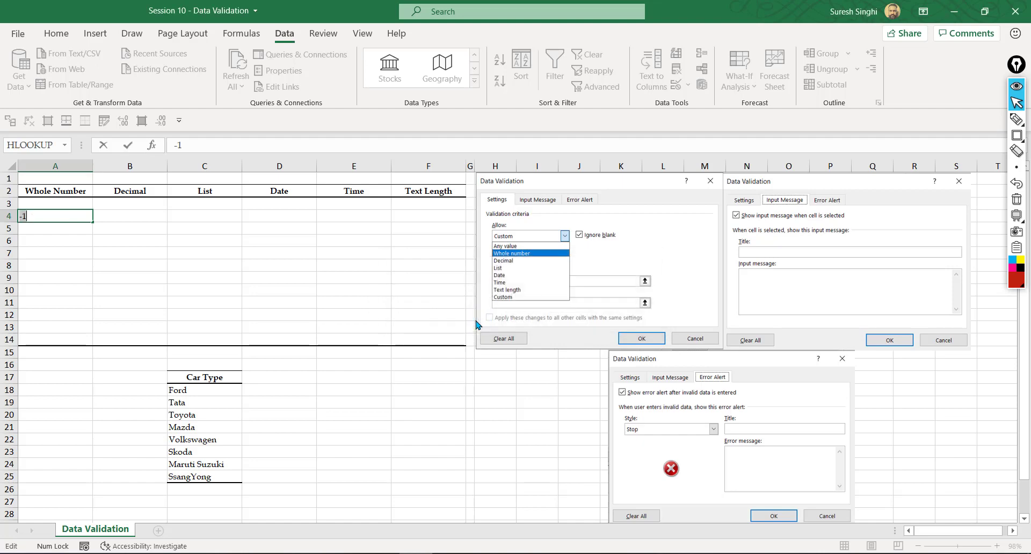
type("95")
key("Return")
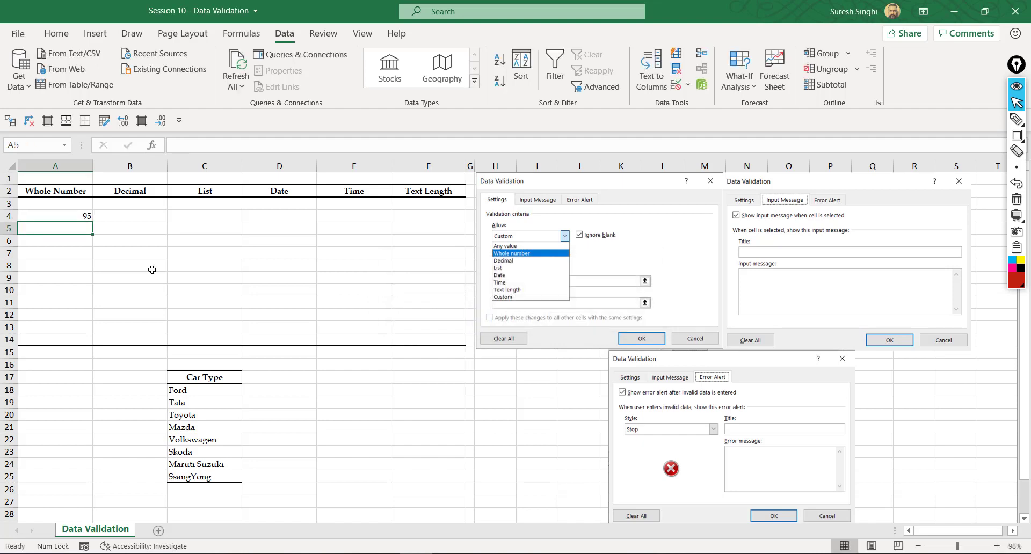
- Test the upper limit by trying 101 in cell A5, and replace it with 100
type("101")
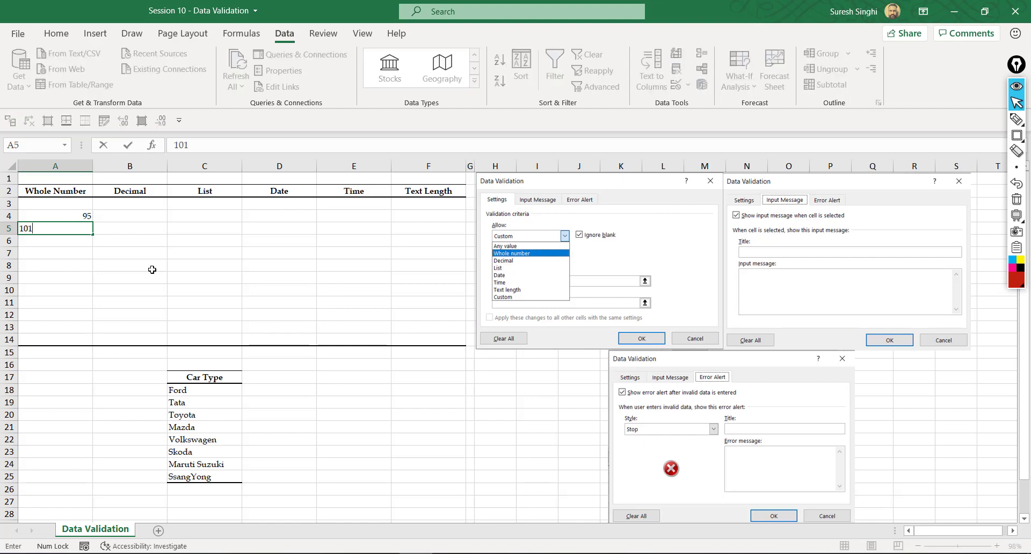
key("Return")
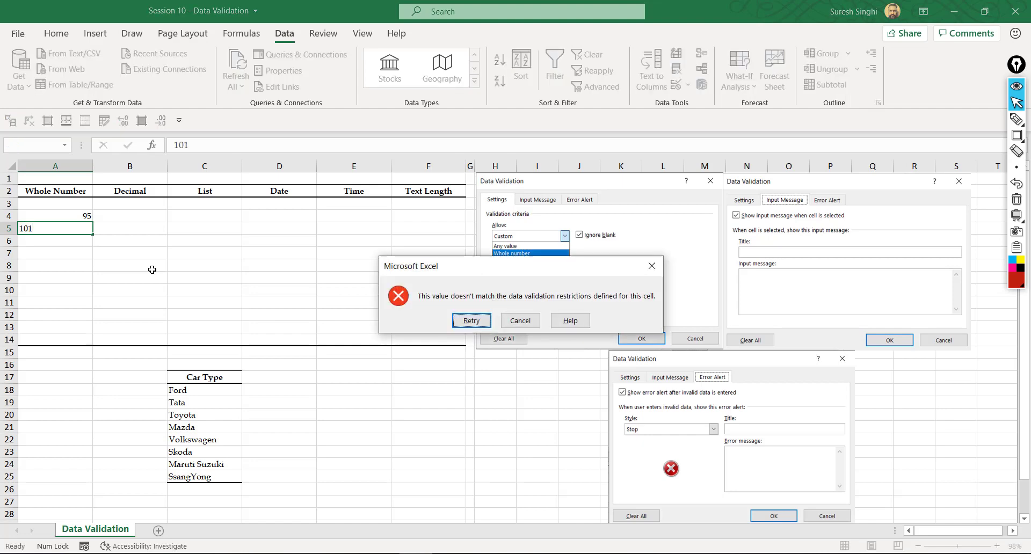
left_click(465, 321)
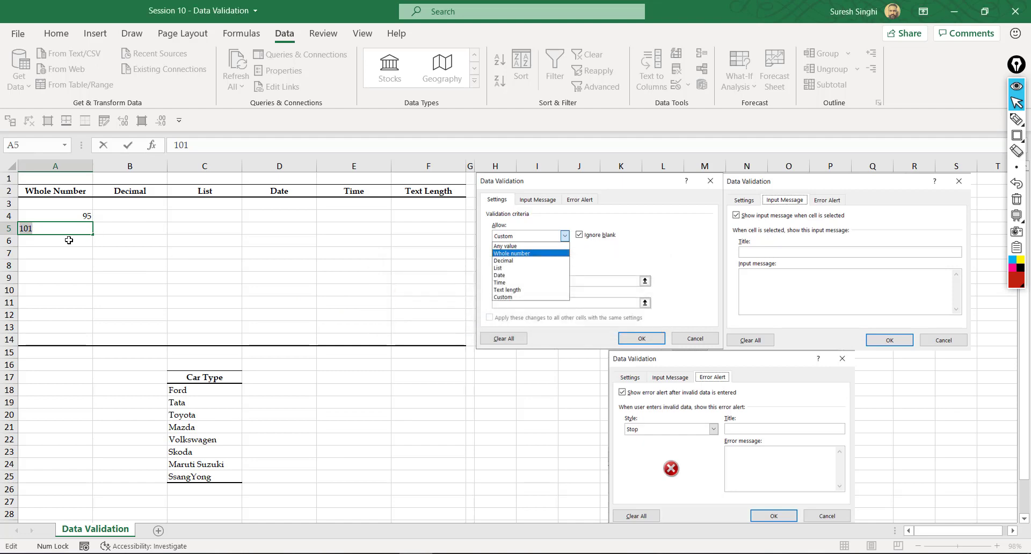
key("End")
type("100")
key("Tab")
- Select B3:B14 under the Decimal heading and start a data validation rule that allows decimals
key("Up")
key("Up")
key("shift+Down")
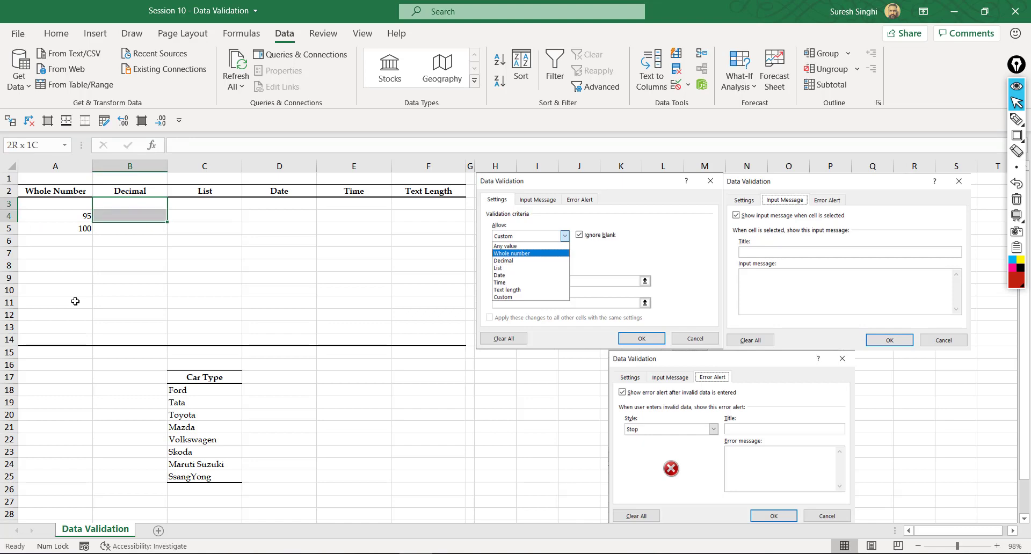
key("shift+Down")
key("shift+Down")
key("shift+Down")
key("shift+Down")
key("shift+Down")
key("shift+Down")
key("shift+Down")
key("shift+Down")
key("shift+Down")
key("shift+Down")
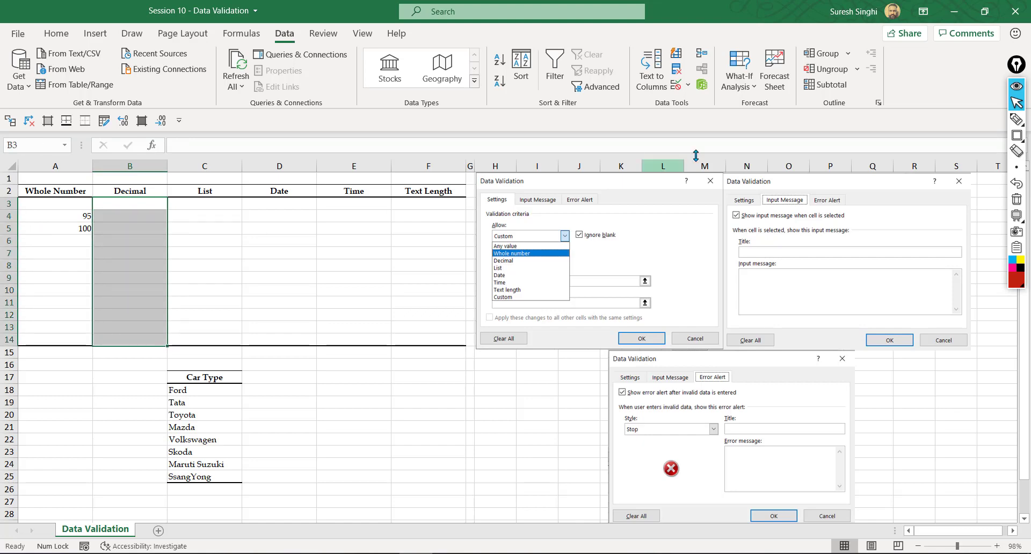
left_click(676, 85)
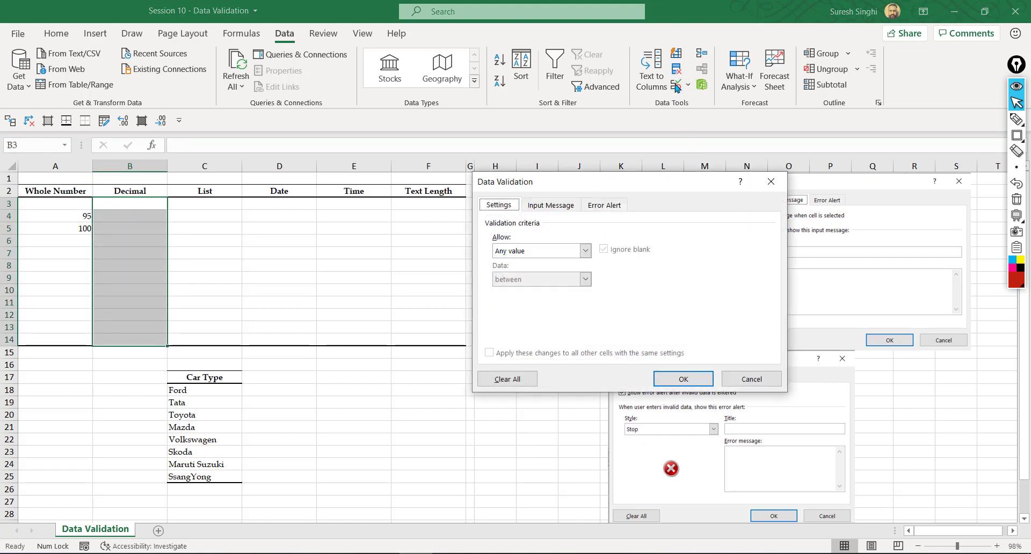
left_click(561, 252)
left_click(515, 288)
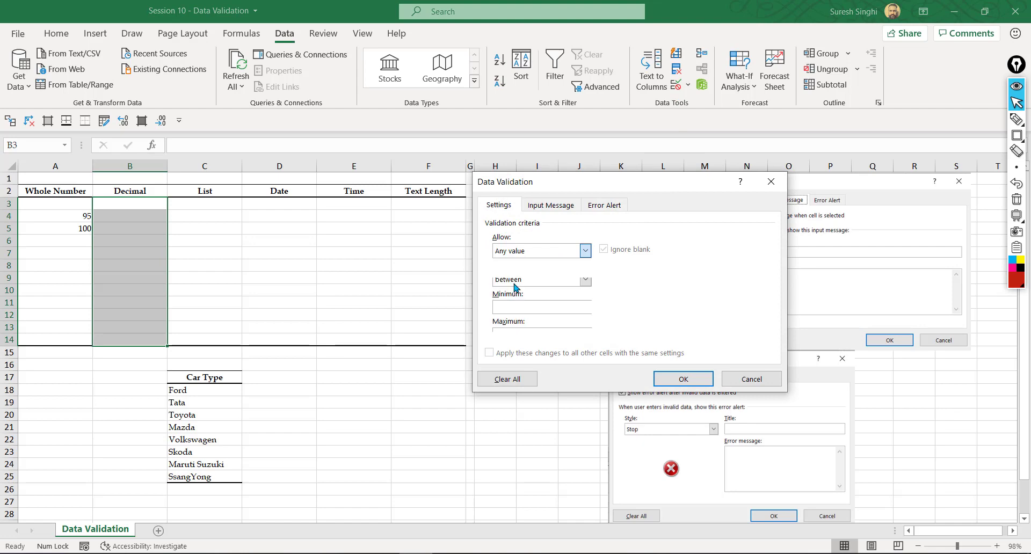
- Set the decimal rule's minimum to 1 and maximum to 100, and apply it
left_click(513, 308)
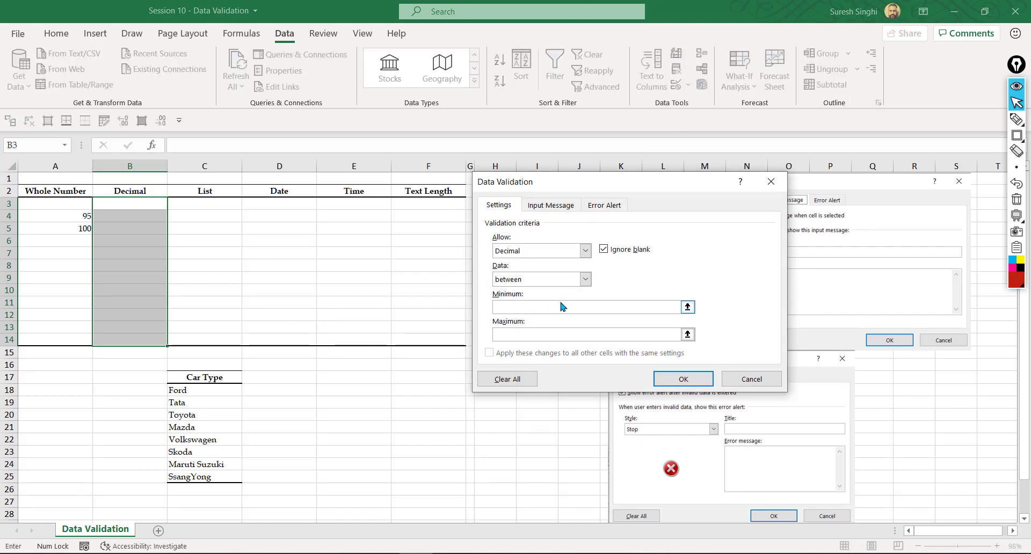
type("1")
left_click(539, 334)
type("100")
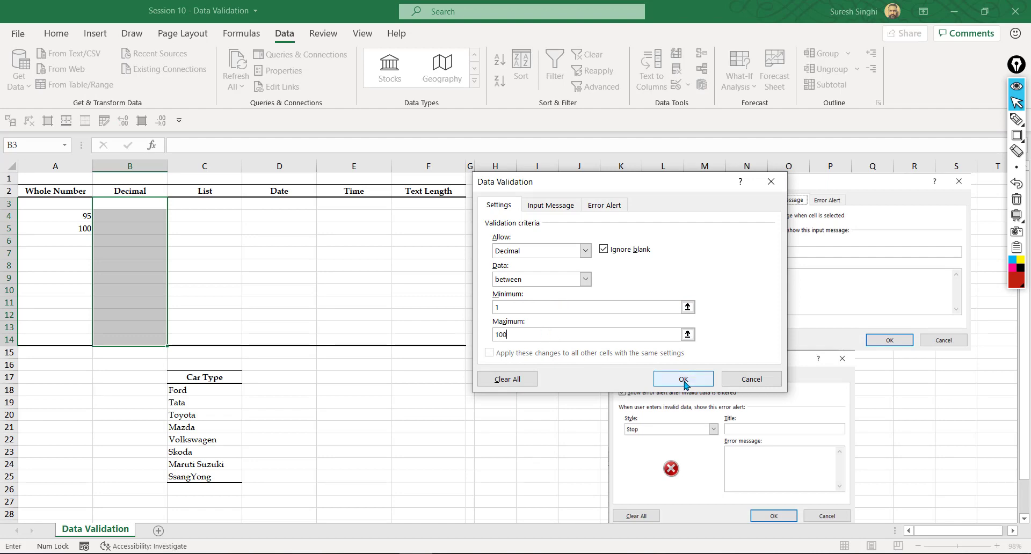
left_click(684, 380)
- Test the decimal rule by trying 100.95 in cell B4, and replace it with 99.99
left_click(130, 207)
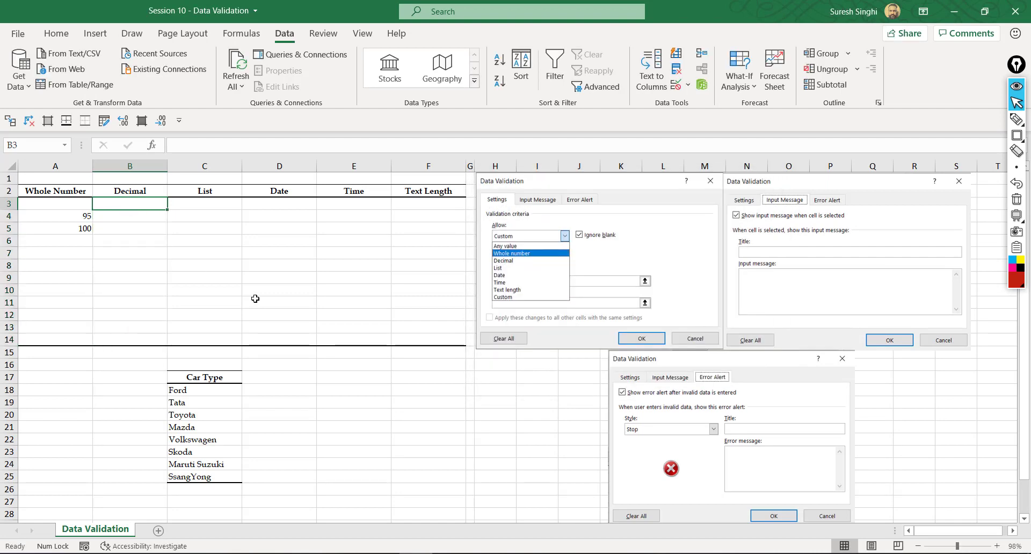
key("Down")
type("10")
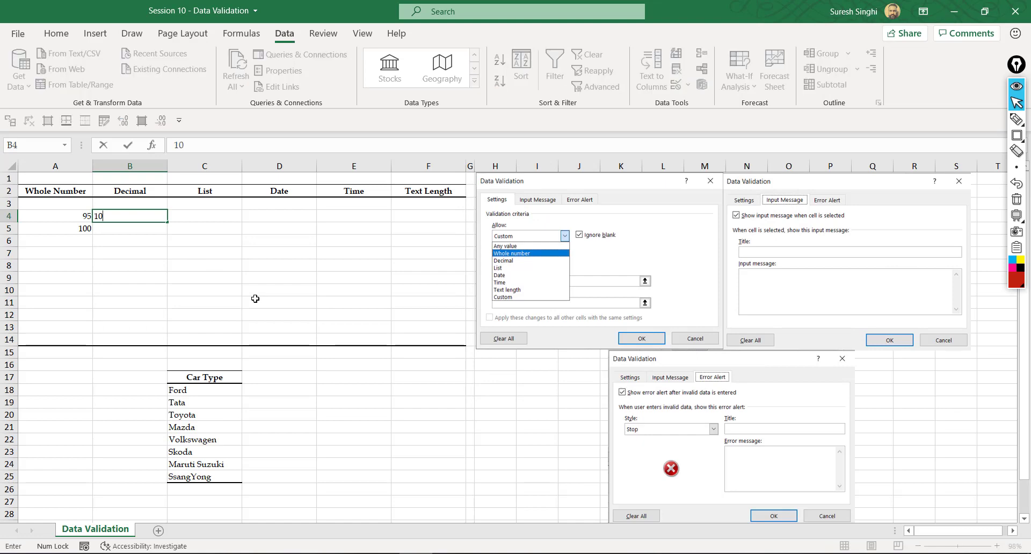
type("0.95")
key("Return")
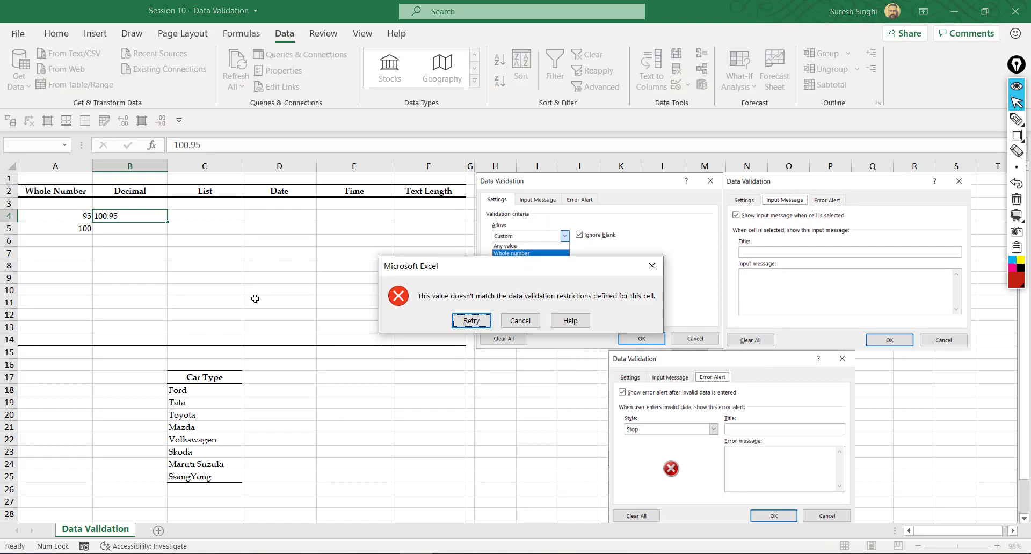
left_click(470, 322)
type("9")
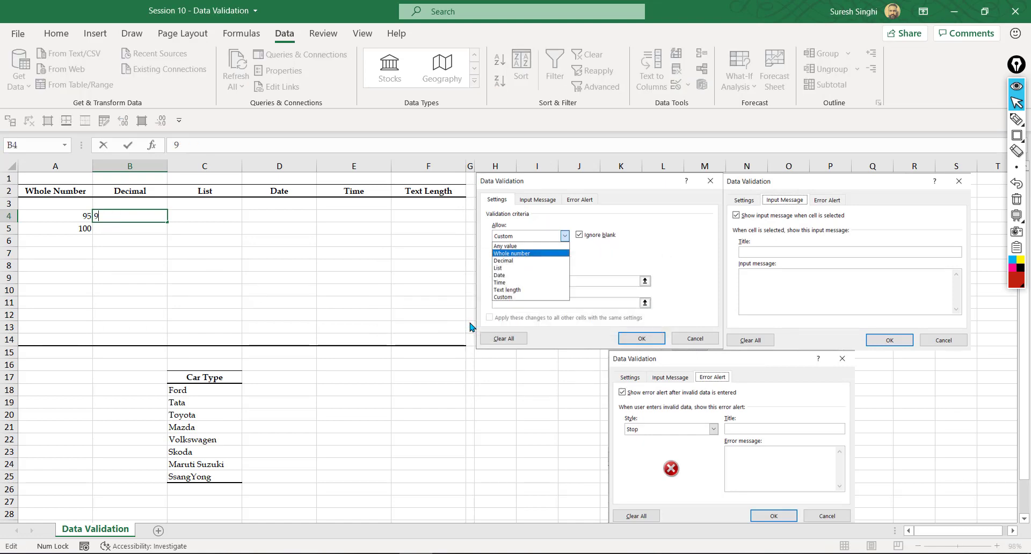
type("9.99")
key("Return")
key("Down")
key("Left")
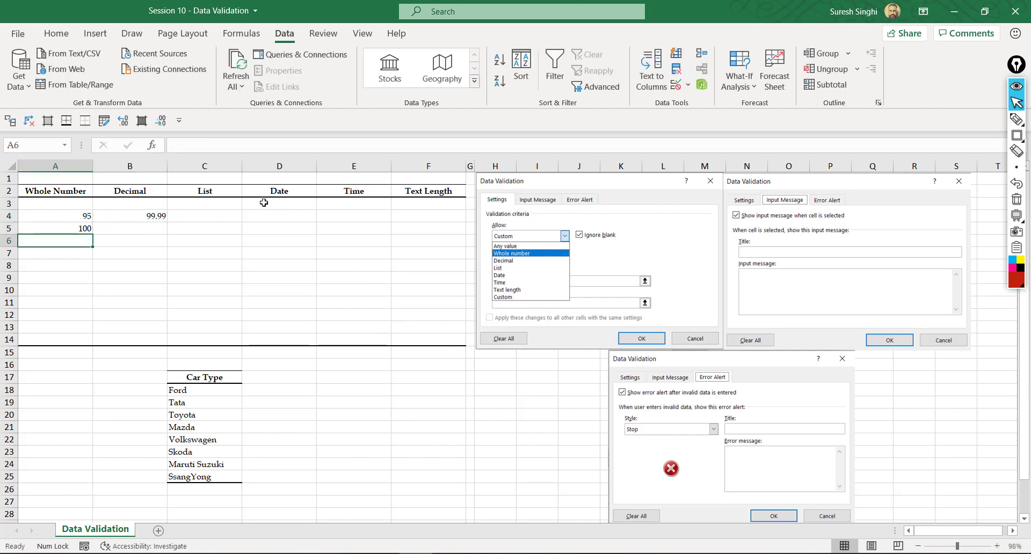
- Preview the Date and Time validation criteria for D3:D14 under the Date heading without applying a rule
left_click_drag(266, 204, 281, 339)
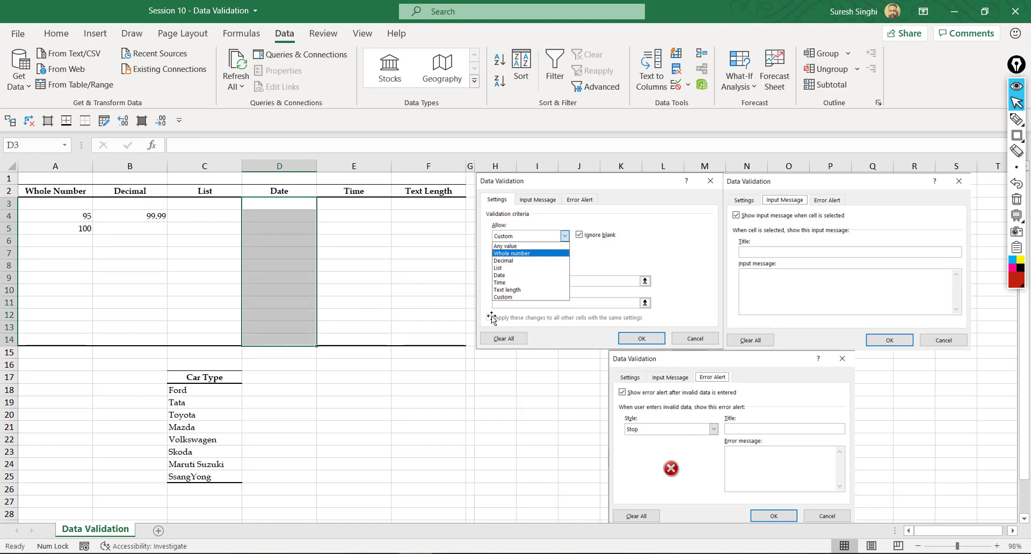
left_click(679, 88)
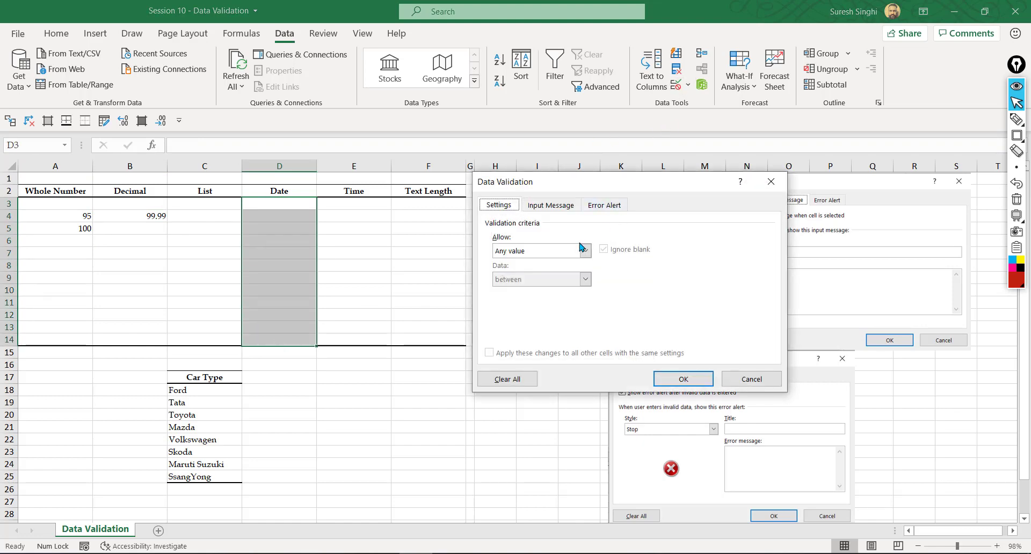
left_click(578, 257)
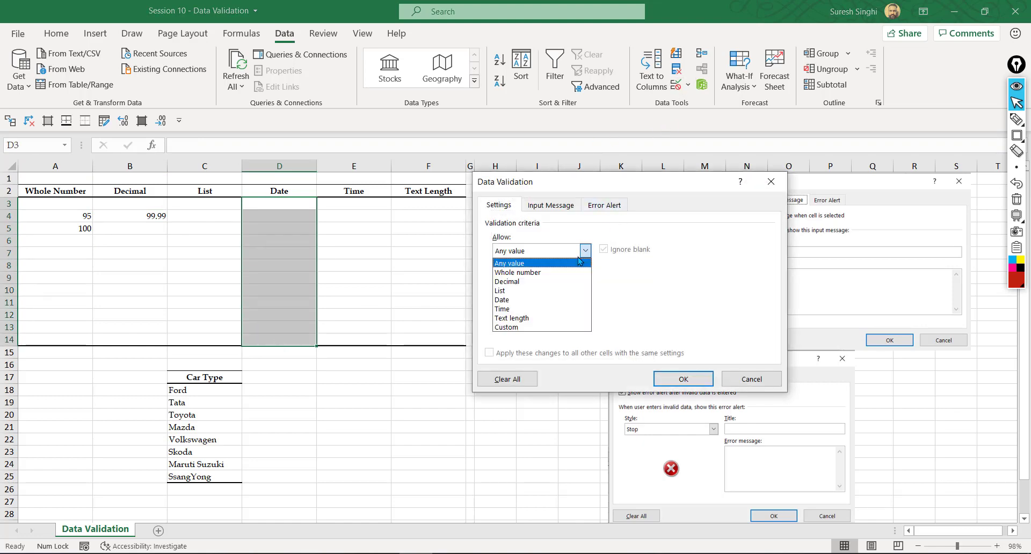
left_click(516, 300)
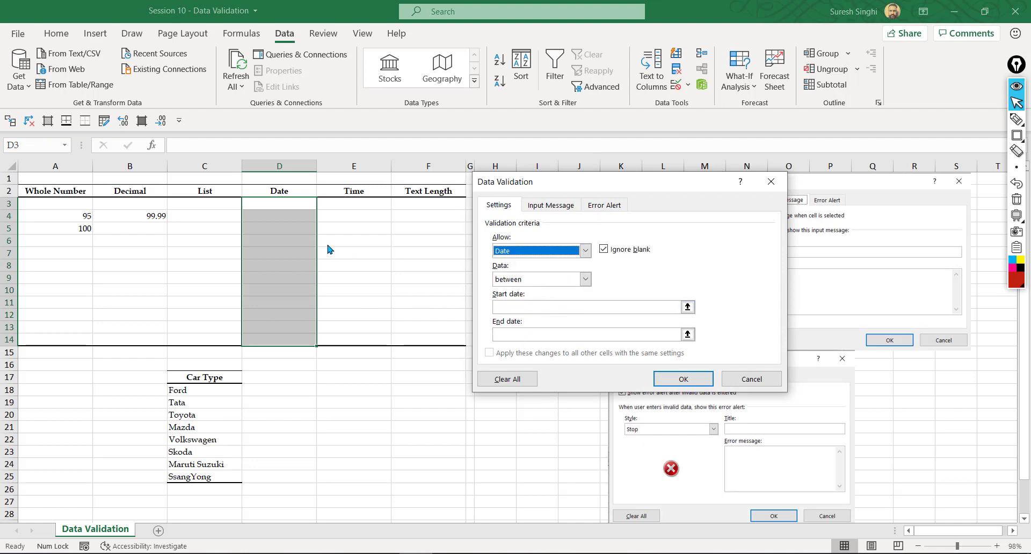
left_click(585, 251)
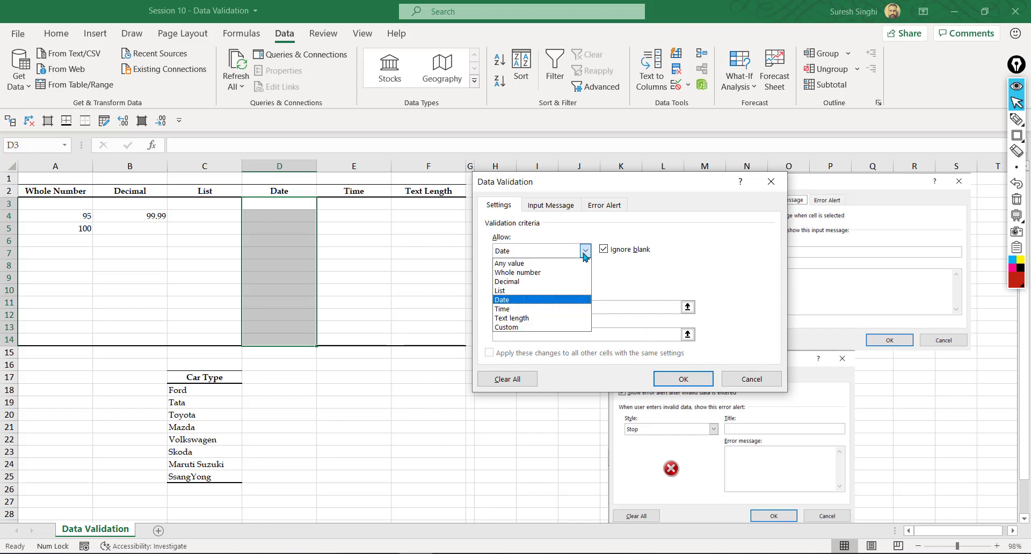
left_click(511, 310)
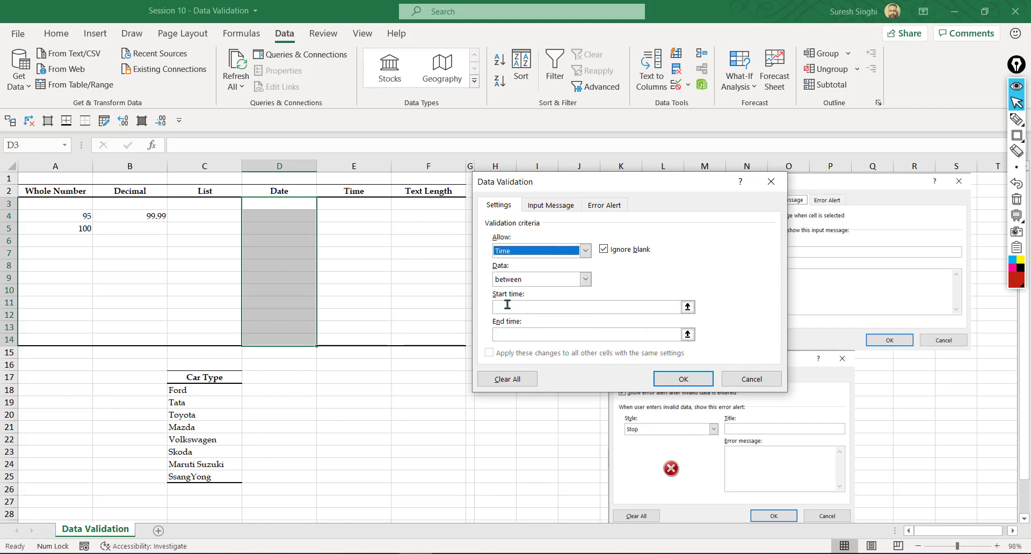
key("Escape")
- Apply a text length validation rule to F3:F14 under Text Length, with minimum 1 and maximum 12
left_click_drag(419, 204, 419, 341)
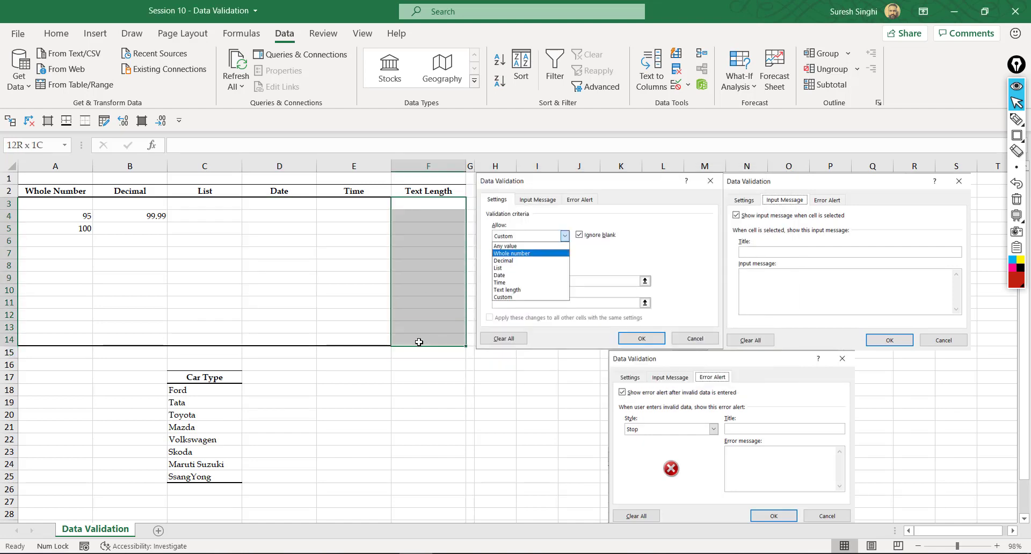
left_click(678, 86)
left_click(586, 251)
left_click(530, 314)
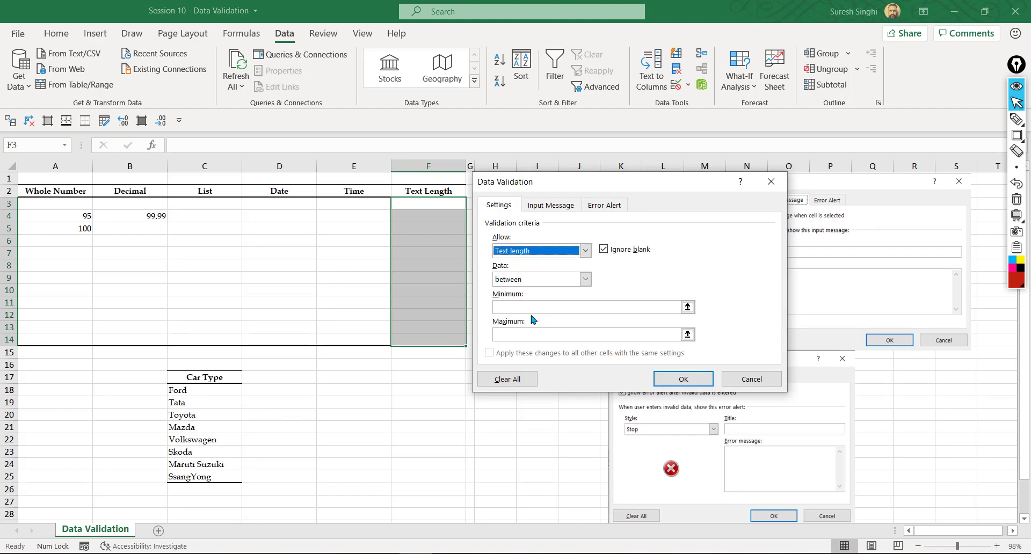
left_click(514, 308)
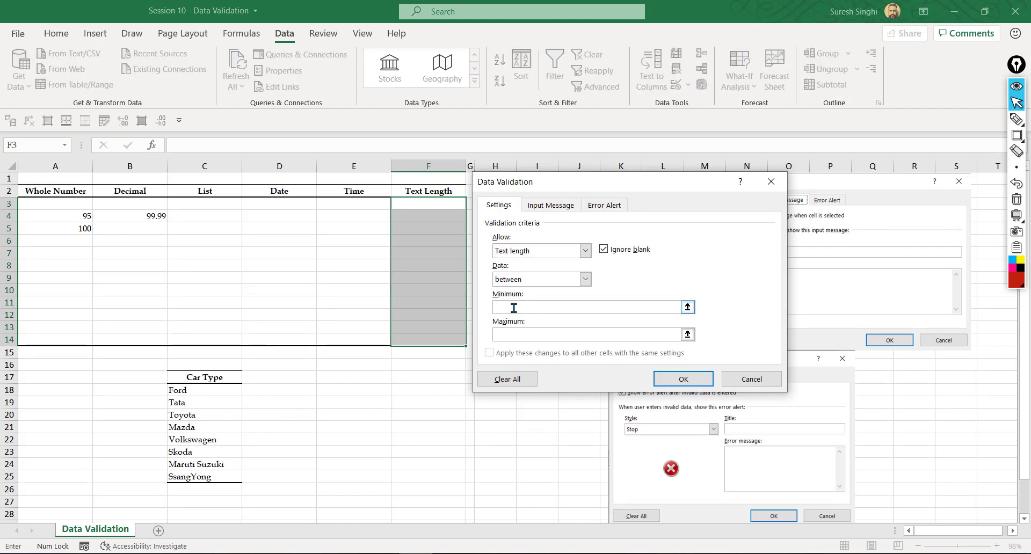
type("1")
key("Tab")
type("10")
left_click(669, 380)
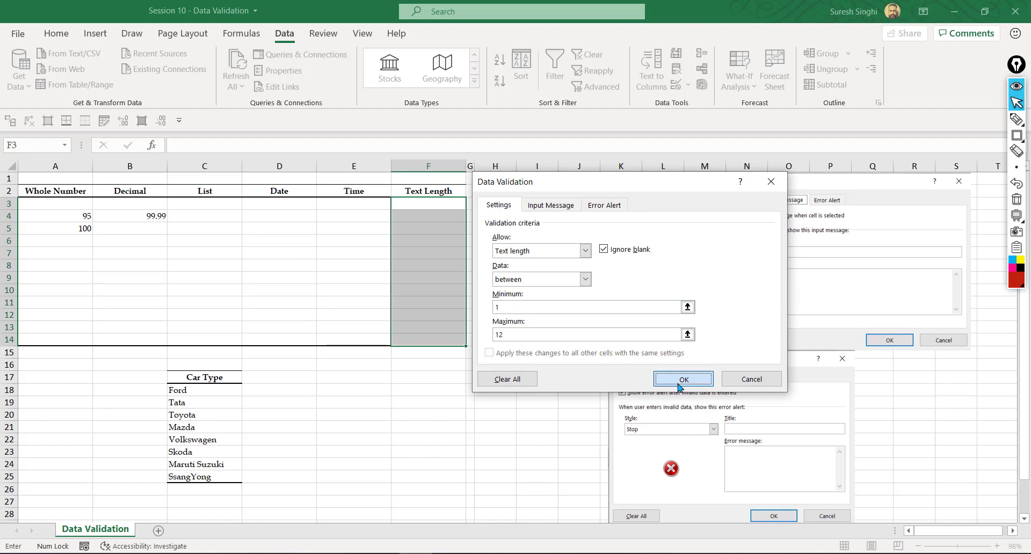
- Enter a first name in cell F3 to test the text length rule
left_click(415, 203)
type("Suresh")
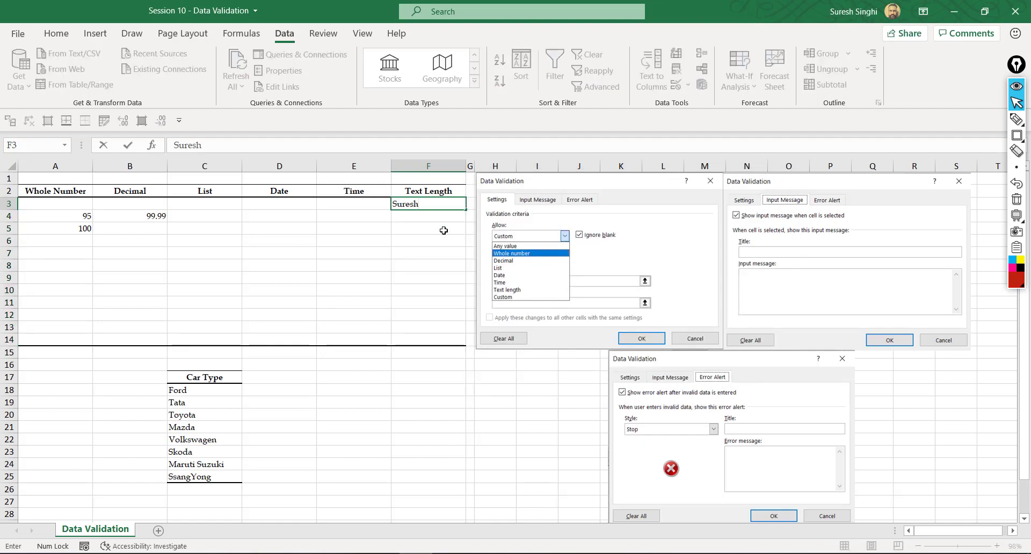
key("Return")
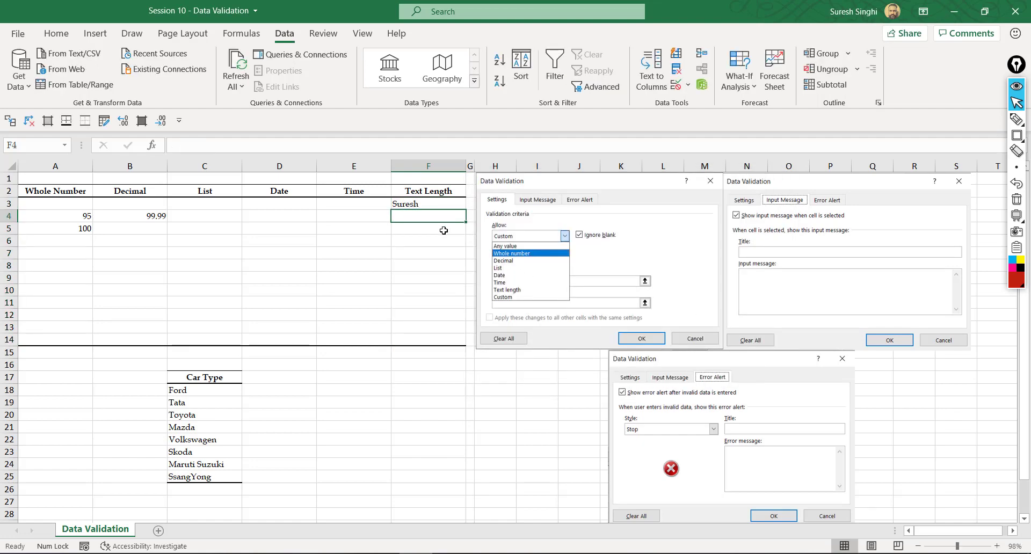
- Try to enter a full name in cell F4 to test the upper text length limit, and discard the entry
type("Suresh Singh")
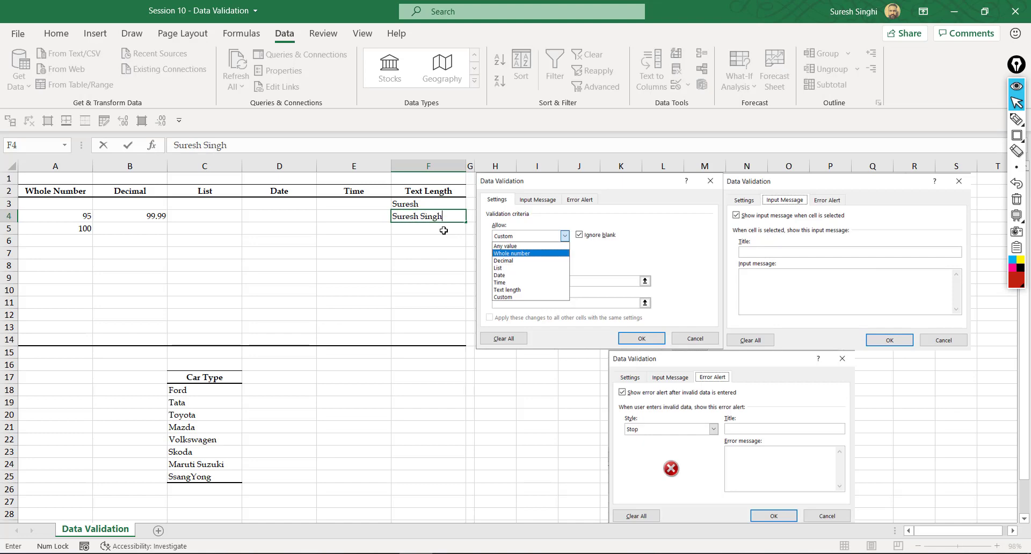
type("i")
key("Return")
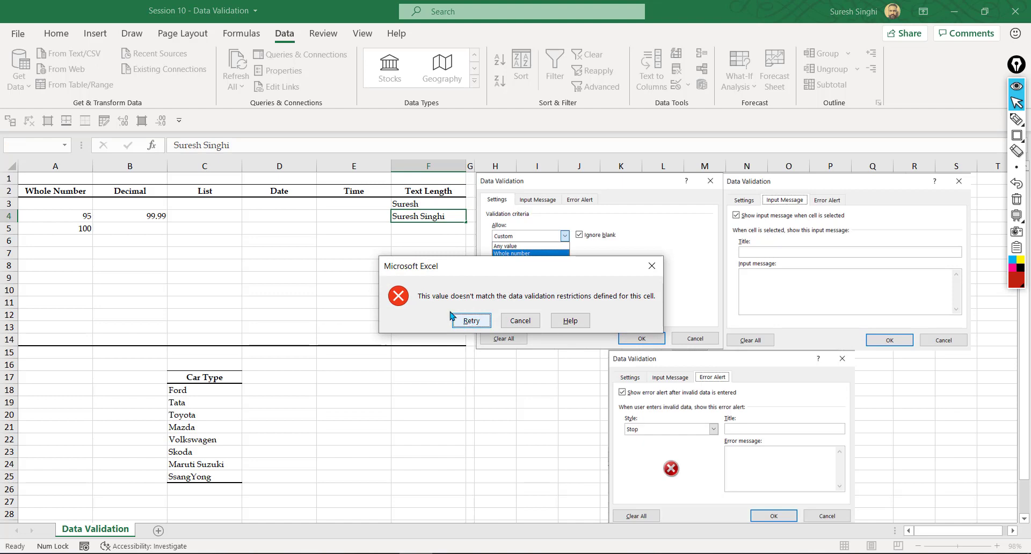
left_click(521, 321)
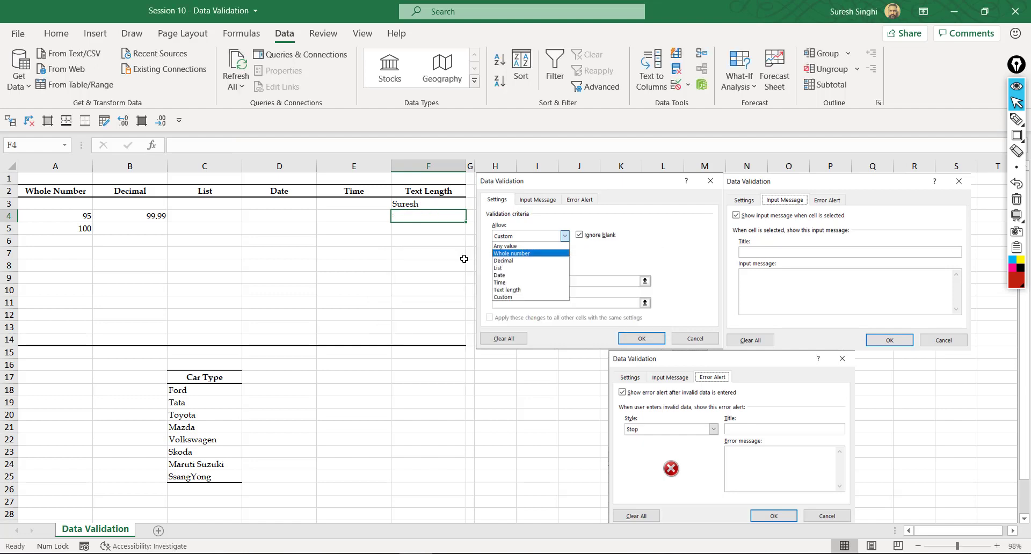
left_click(448, 234)
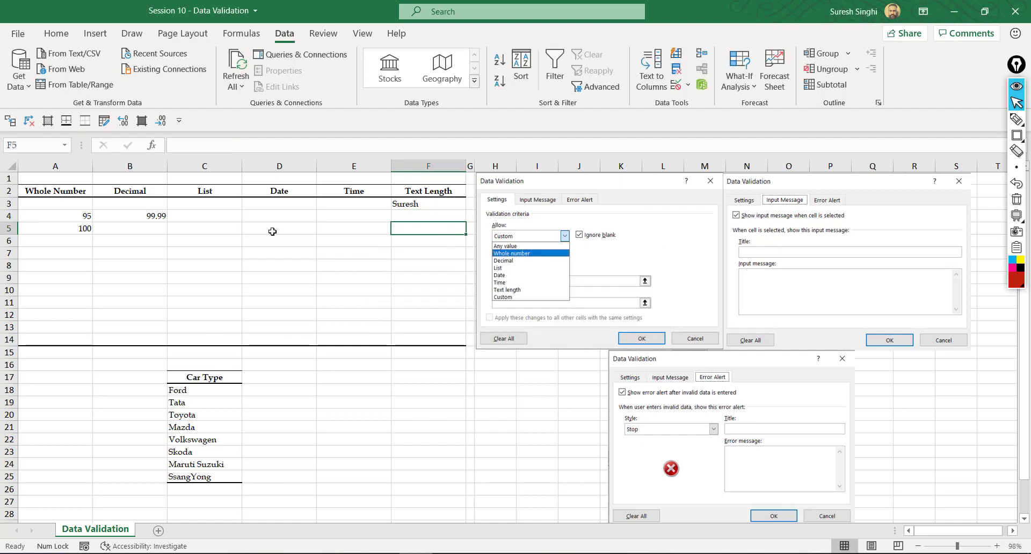
- Apply a list validation rule to C3:C14 under the List heading, with the source items Ford,Tata,Toyota
left_click_drag(209, 206, 218, 338)
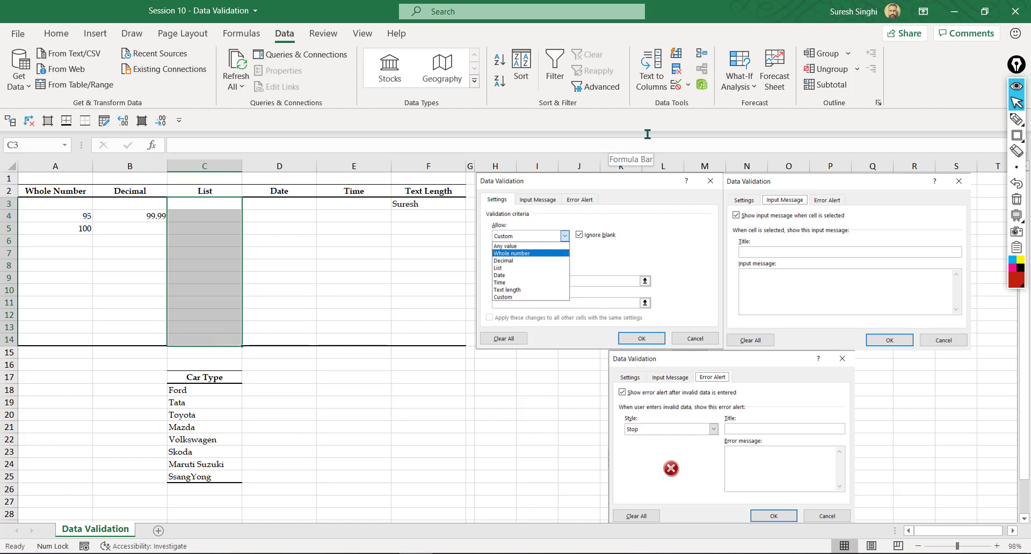
left_click(675, 89)
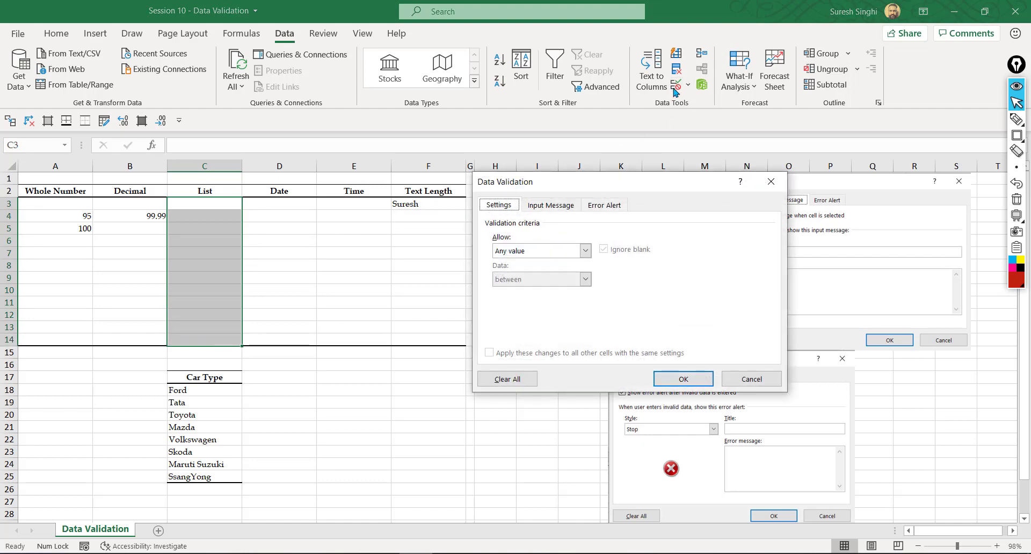
left_click(585, 251)
left_click(504, 292)
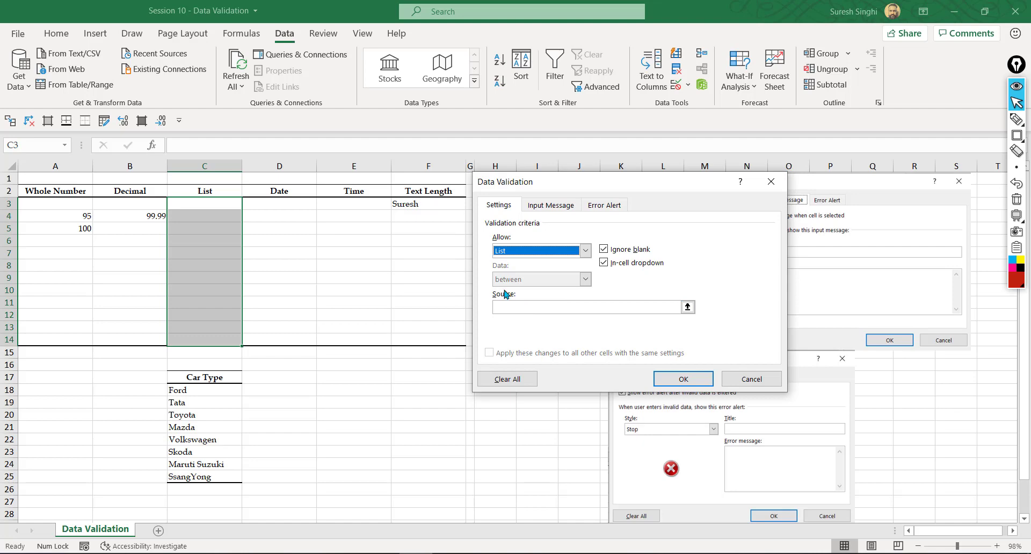
left_click(508, 308)
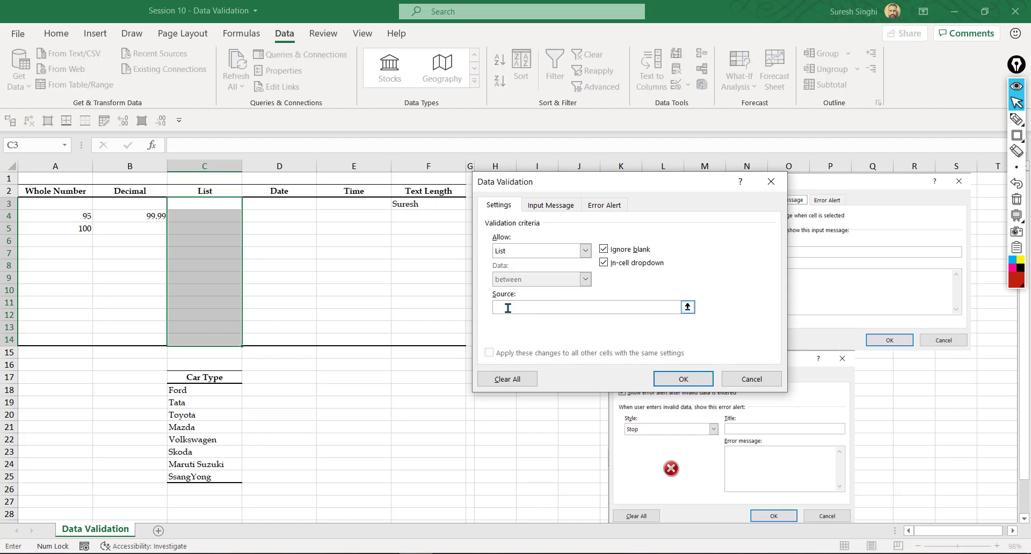
left_click(508, 308)
type("Ford,Tata,Toyota")
left_click(666, 379)
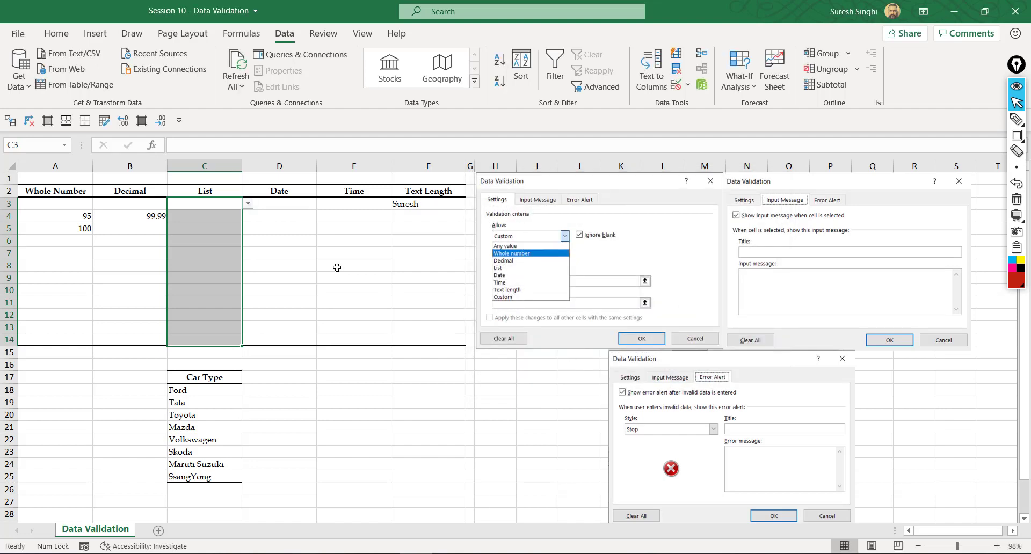
- Check several cells in the List column for the in-cell dropdown and view its choices in cell C9
left_click(217, 218)
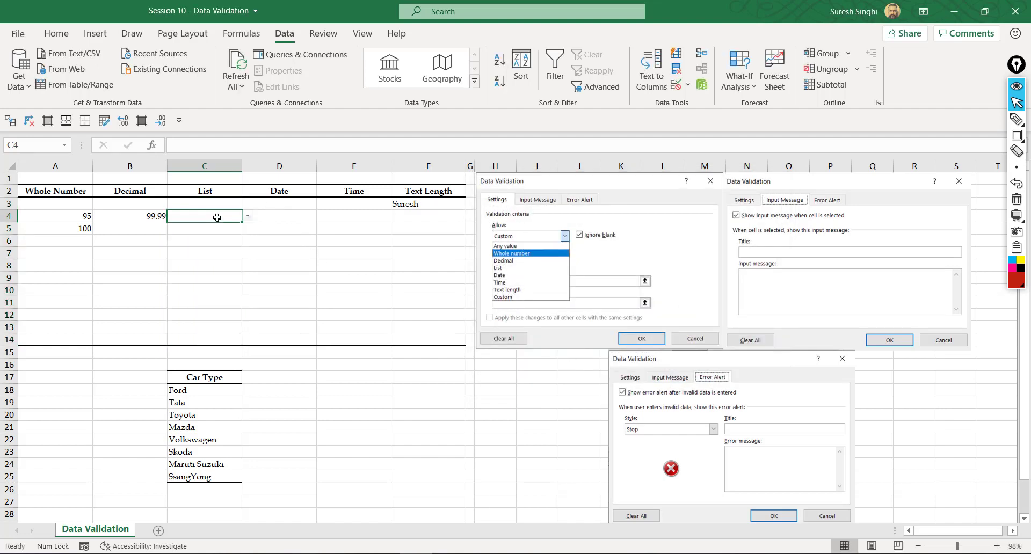
key("Down")
key("Down")
key("Down")
key("Down")
key("Down")
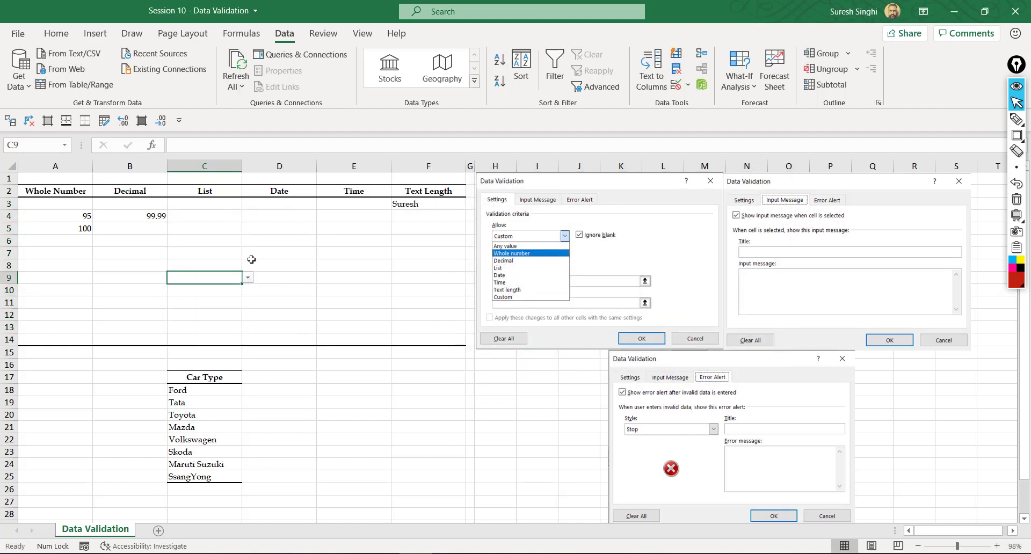
left_click(248, 278)
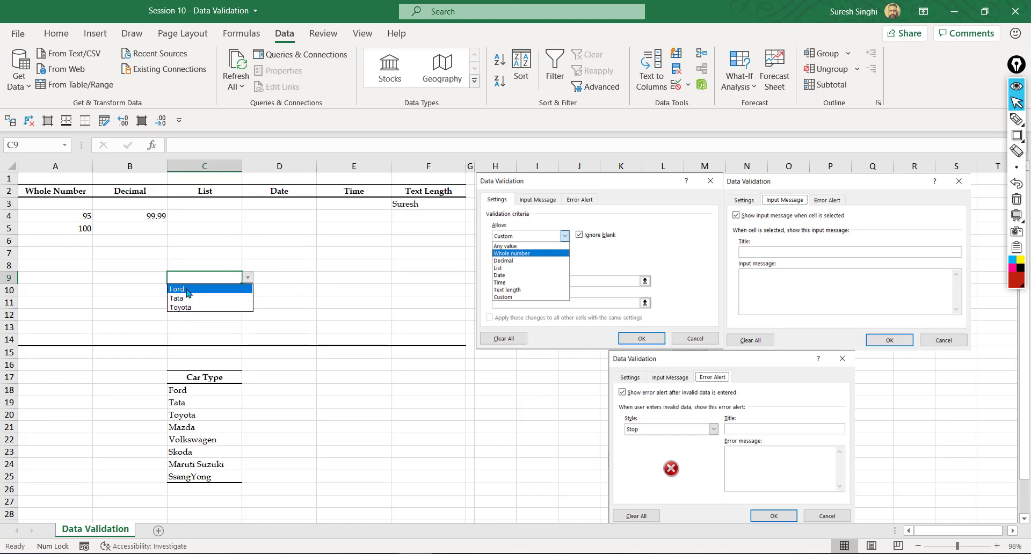
left_click(205, 225)
- Clear the validation on C3:C14 and apply a new list rule that takes its source from $C$18:$C$25
left_click_drag(205, 206, 214, 338)
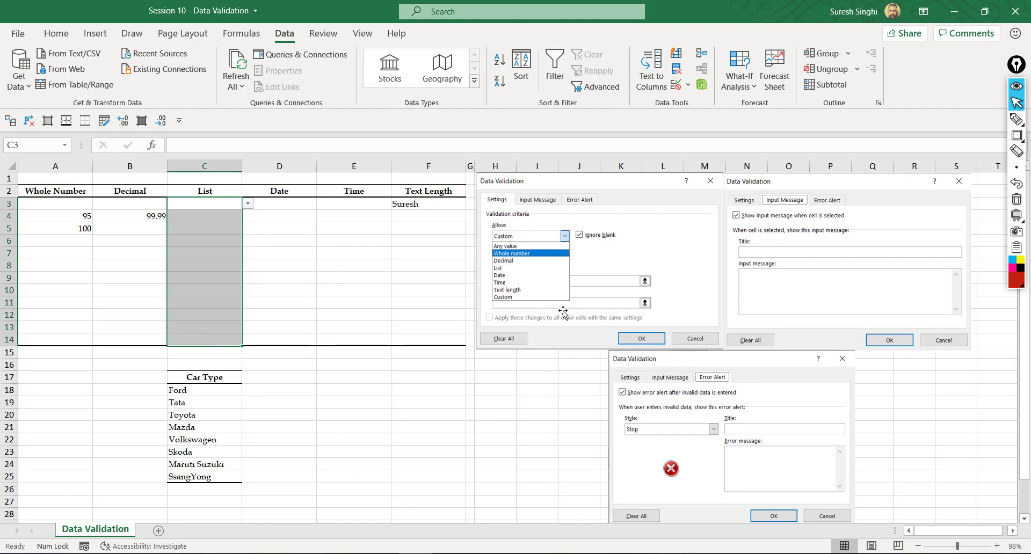
left_click(677, 86)
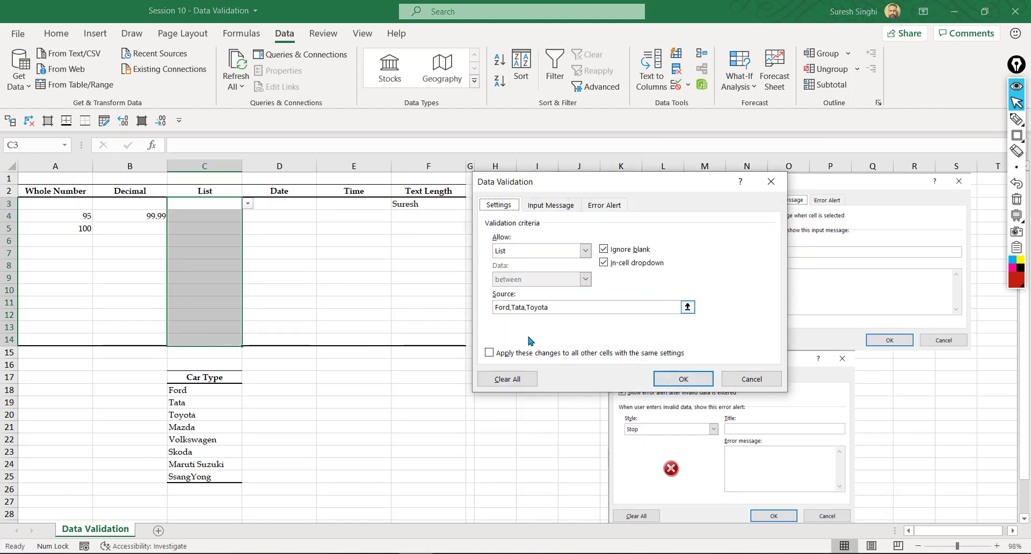
left_click(496, 383)
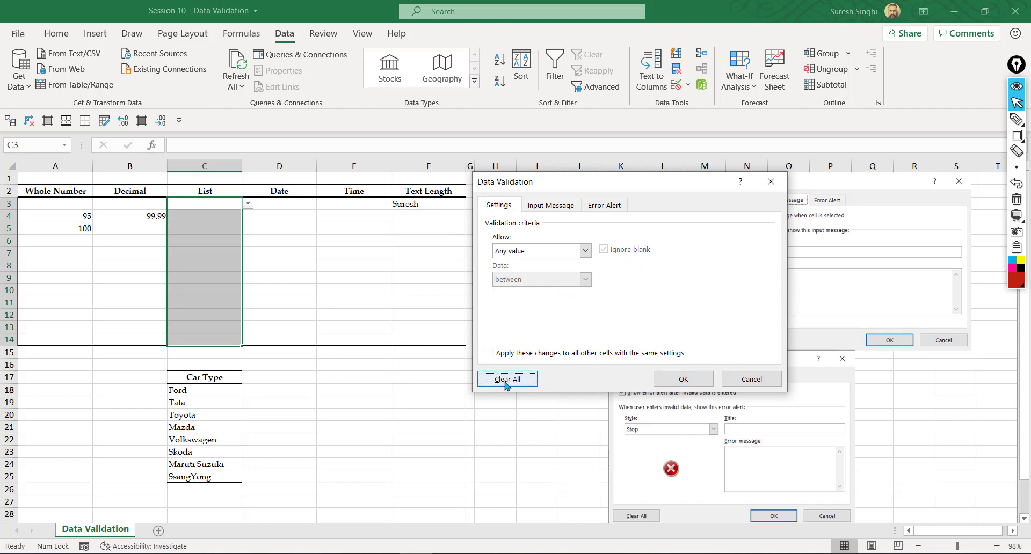
left_click(585, 250)
left_click(516, 287)
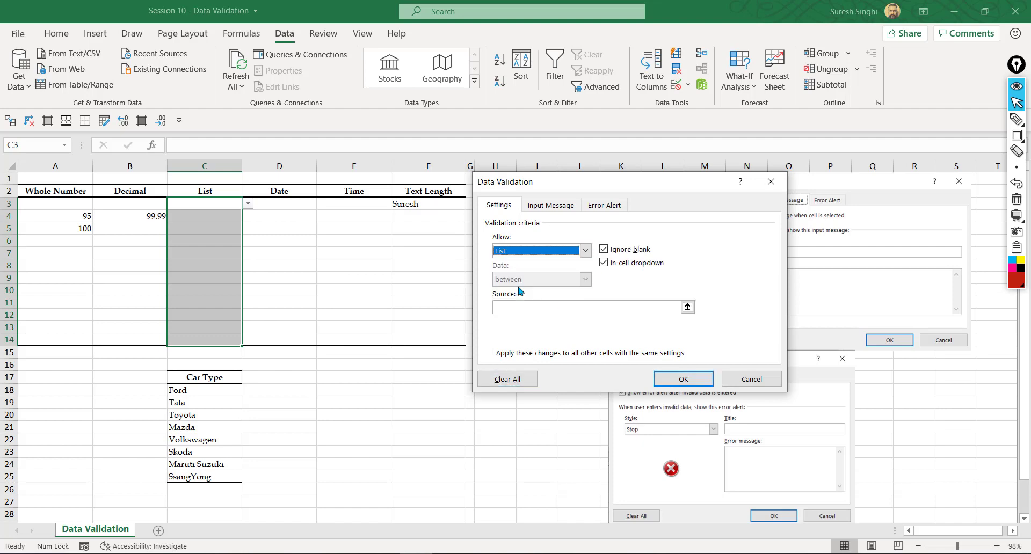
left_click(508, 307)
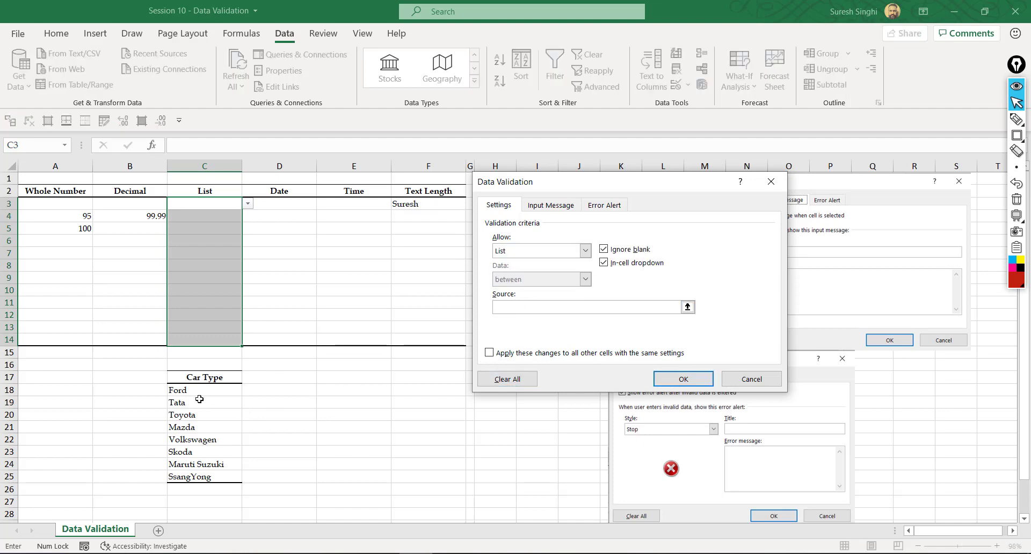
left_click_drag(194, 390, 199, 480)
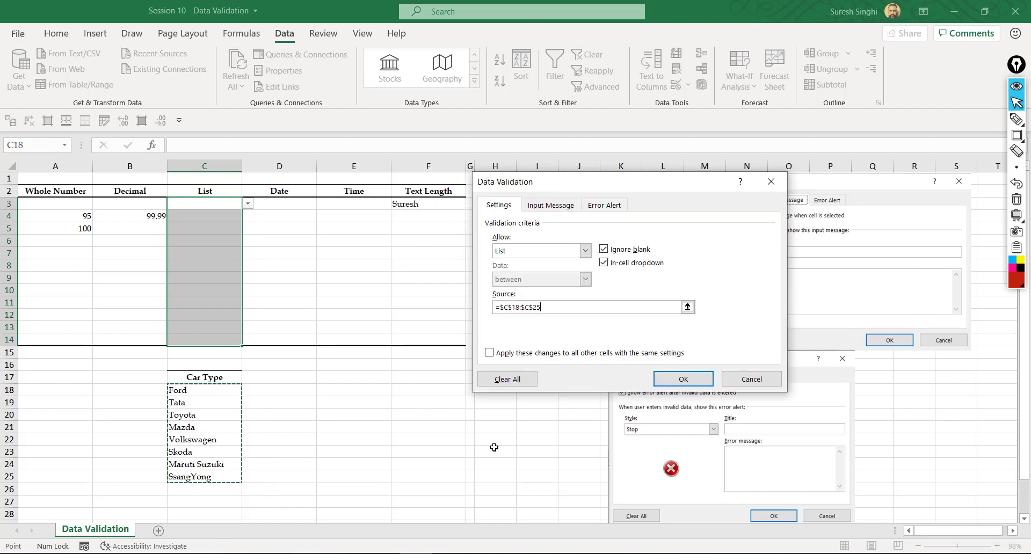
left_click(676, 379)
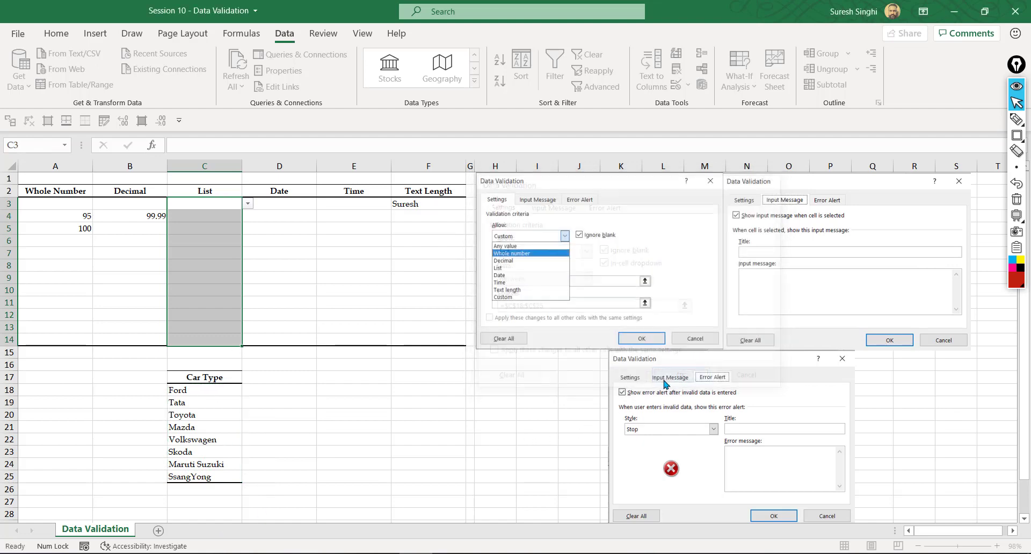
- View the dropdown choices of the range-based list in cell C4 without choosing one
left_click(230, 218)
left_click(248, 217)
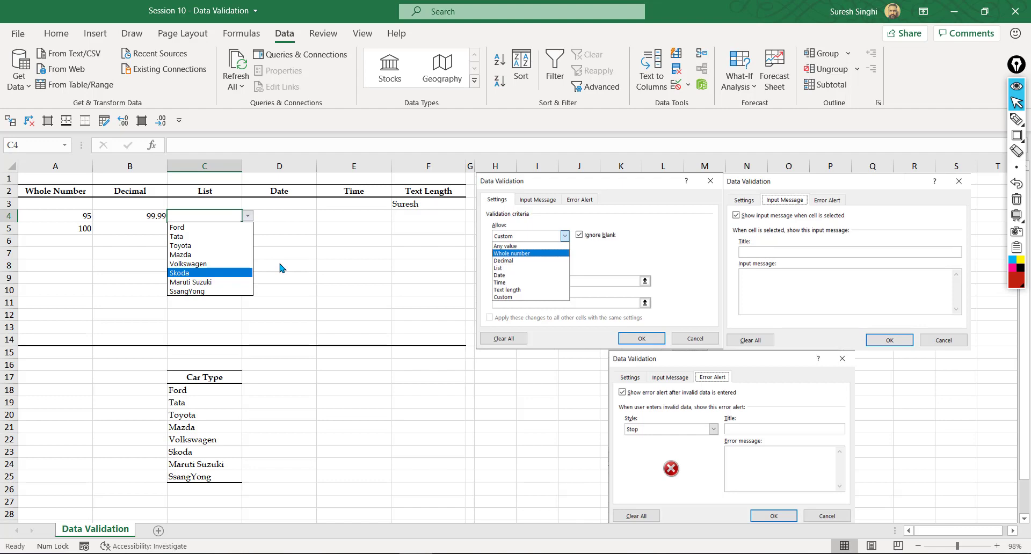
key("Escape")
- Delete Toyota from the Car Type list in cell C20 and check the dropdown choices in cell C9
left_click(190, 417)
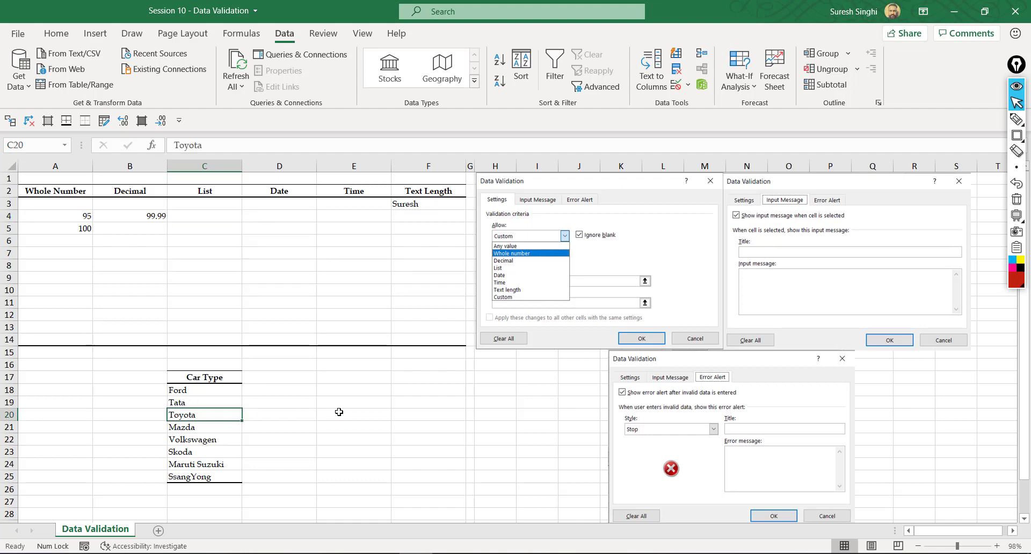
key("Delete")
left_click(226, 239)
left_click(248, 240)
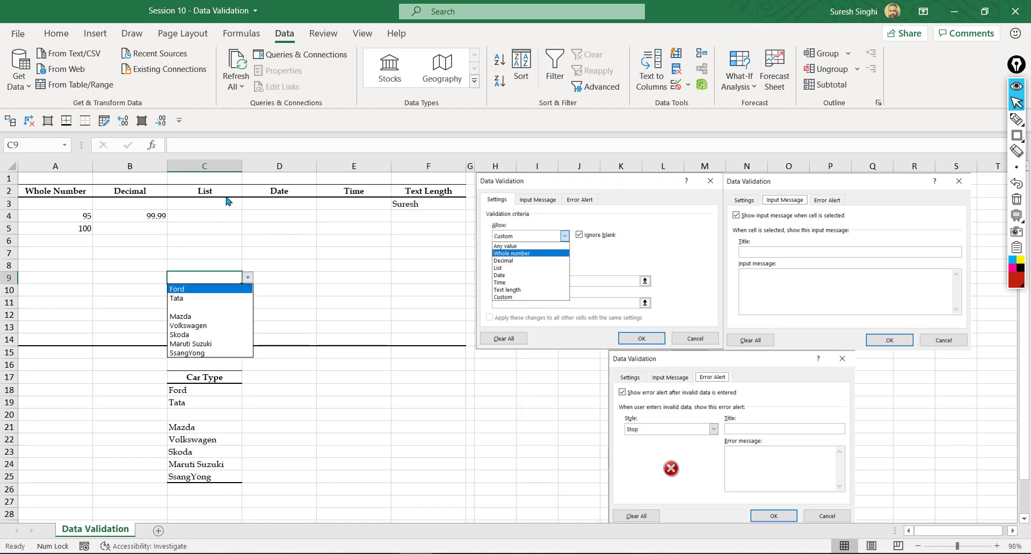
key("Escape")
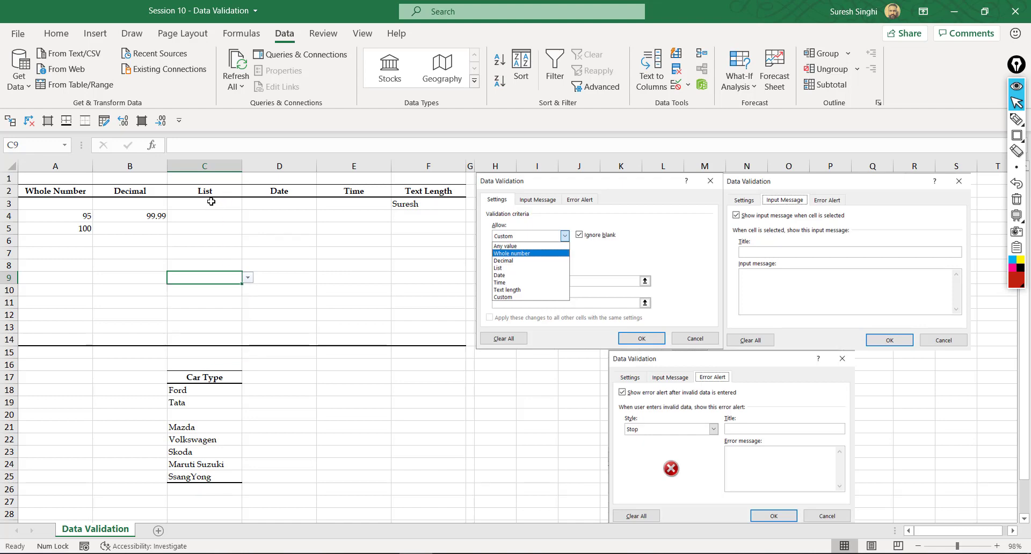
- Add Proton to the Car Type list in cell C26, directly below SsangYong
left_click_drag(202, 387, 234, 477)
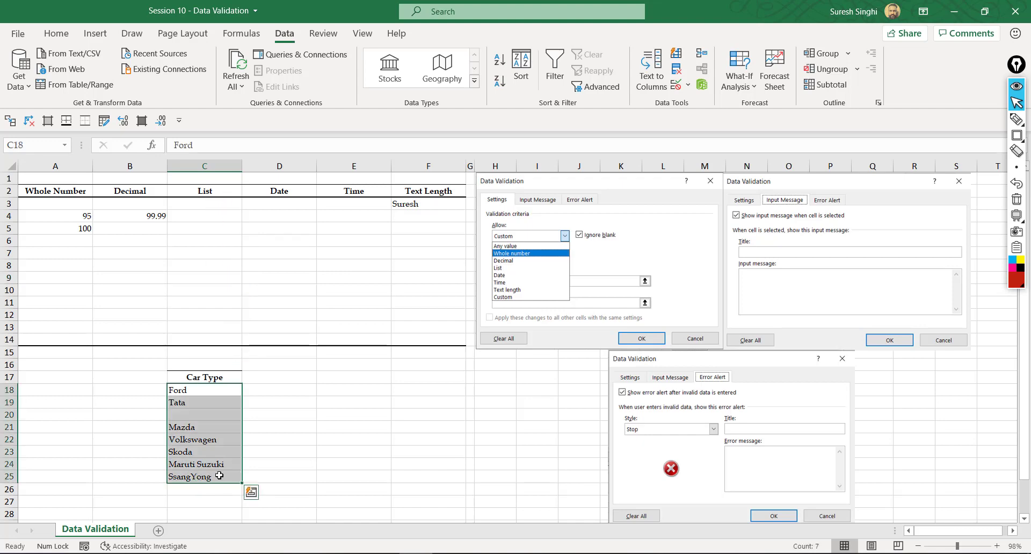
left_click(203, 488)
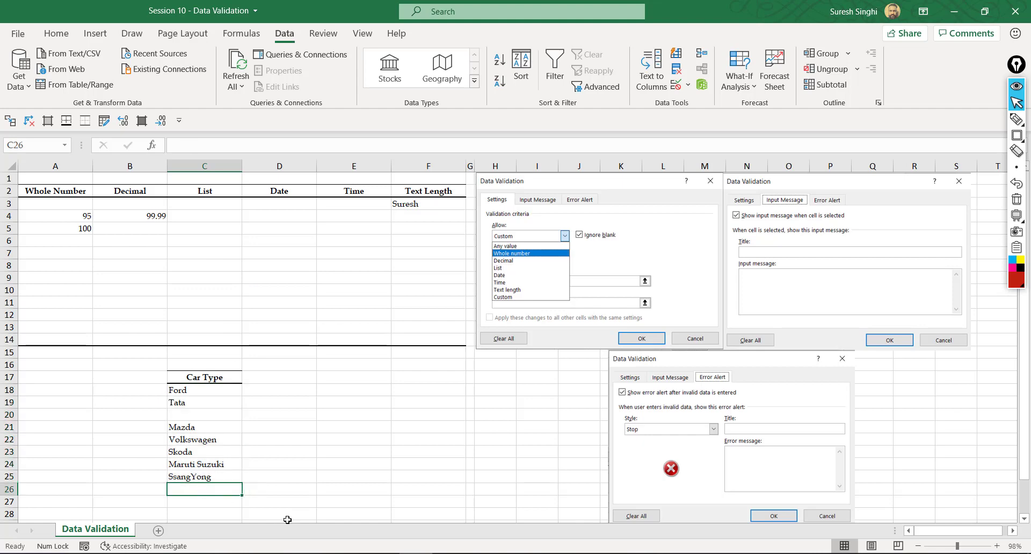
type("Proton")
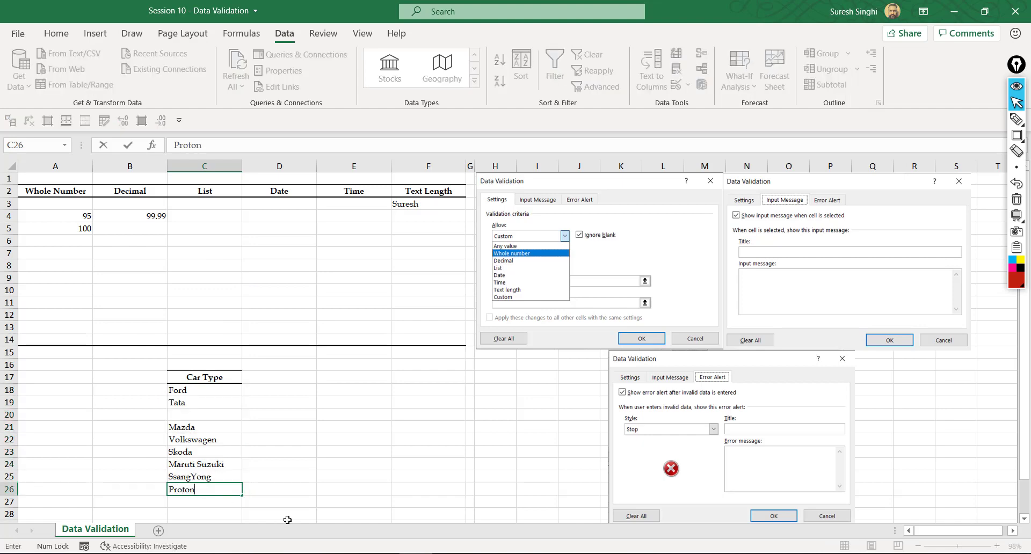
key("Return")
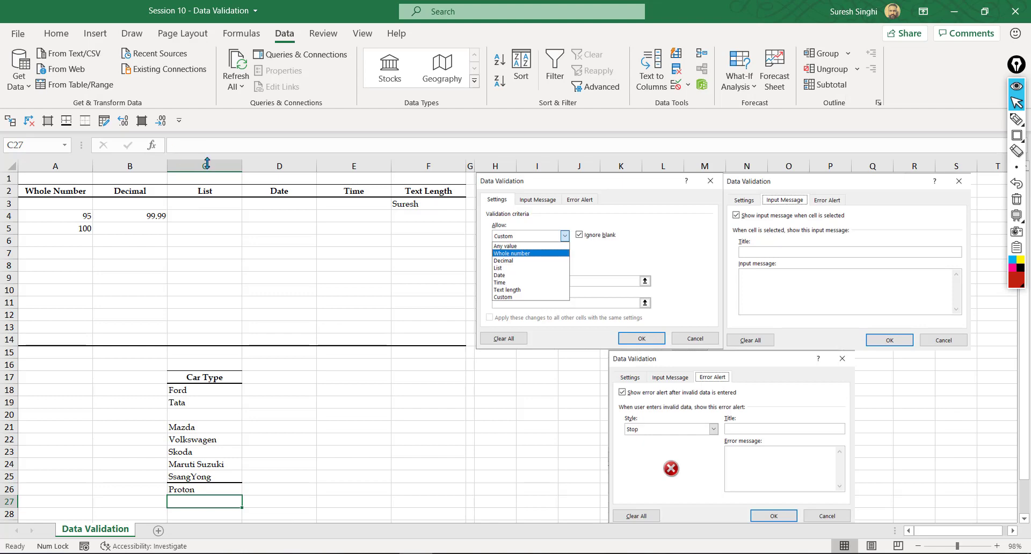
- Check the dropdown choices in cell C3 without choosing one, and move to cell C7
left_click(222, 206)
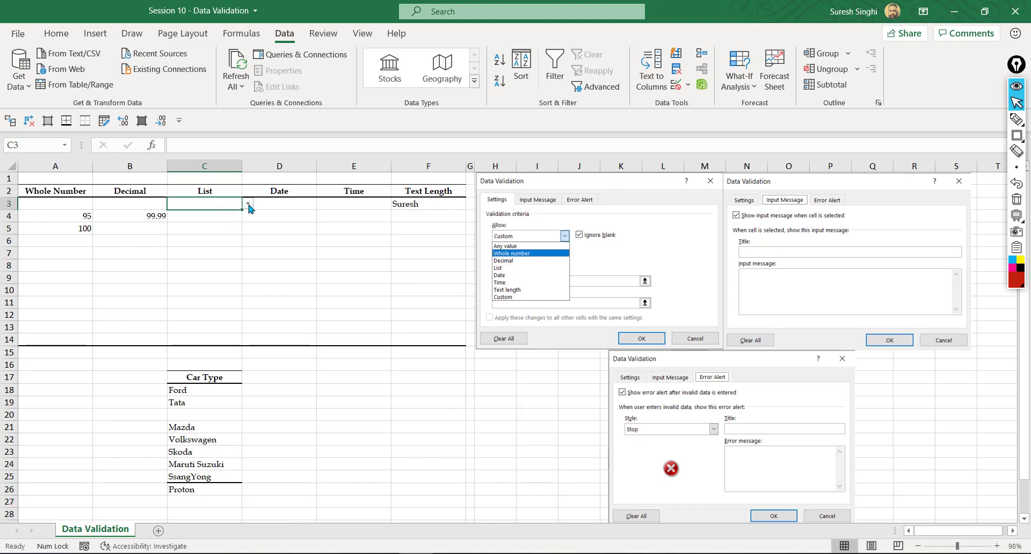
left_click(248, 204)
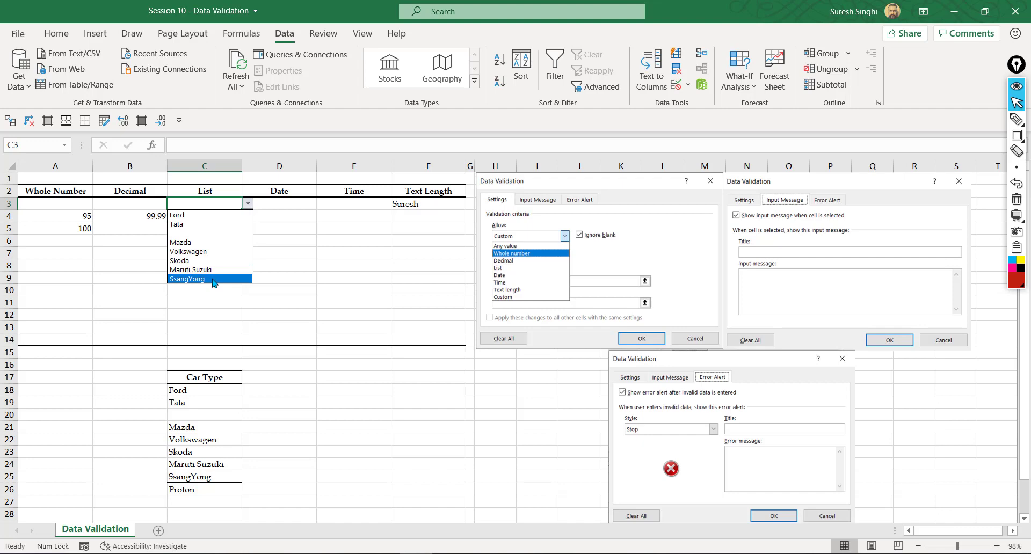
key("Escape")
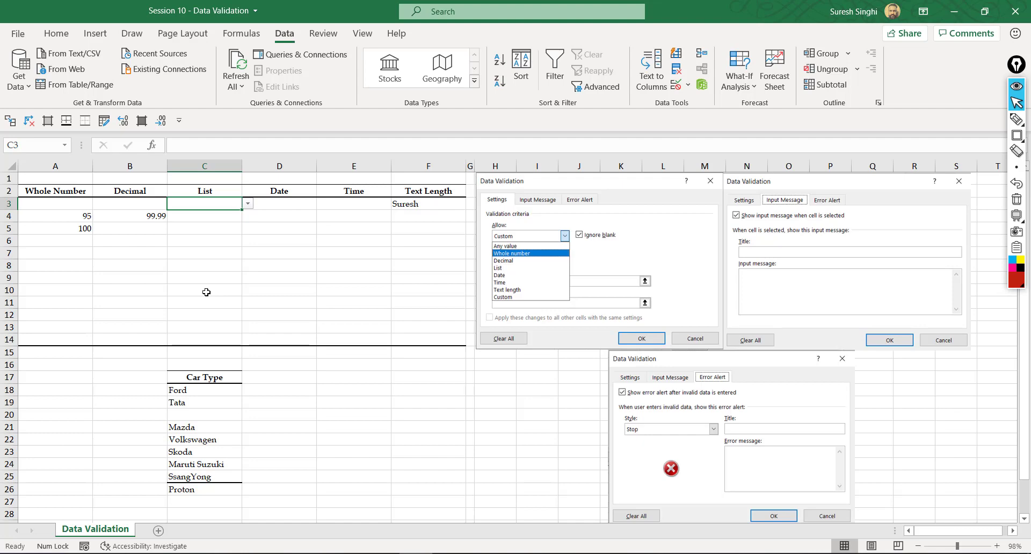
mouse_move(219, 253)
left_mouse_down()
mouse_move(250, 254)
mouse_move(214, 255)
left_mouse_up()
- Draw a red annotation rectangle around the Input Message and Error Alert tab names in the Input Message dialog picture
left_click(1017, 136)
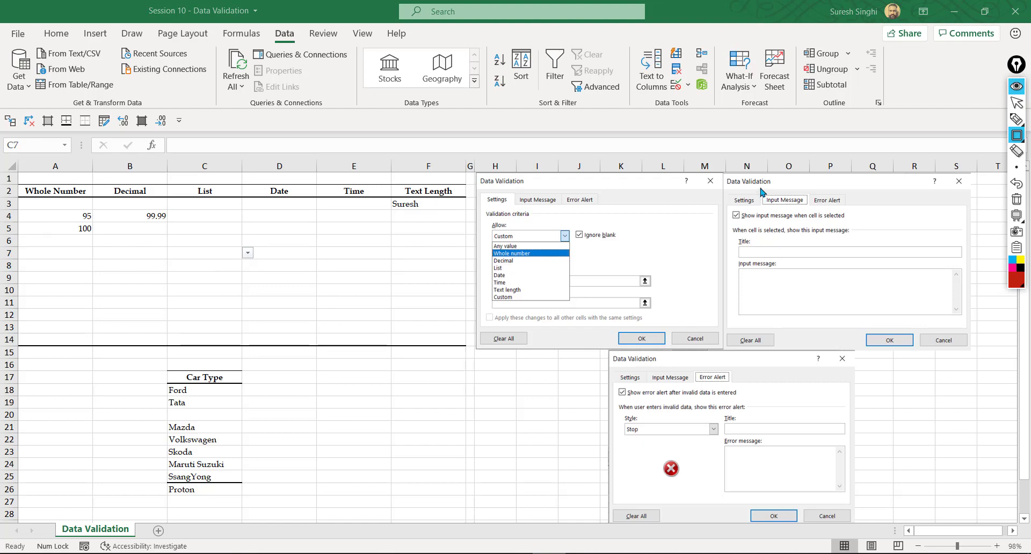
left_click_drag(760, 189, 849, 212)
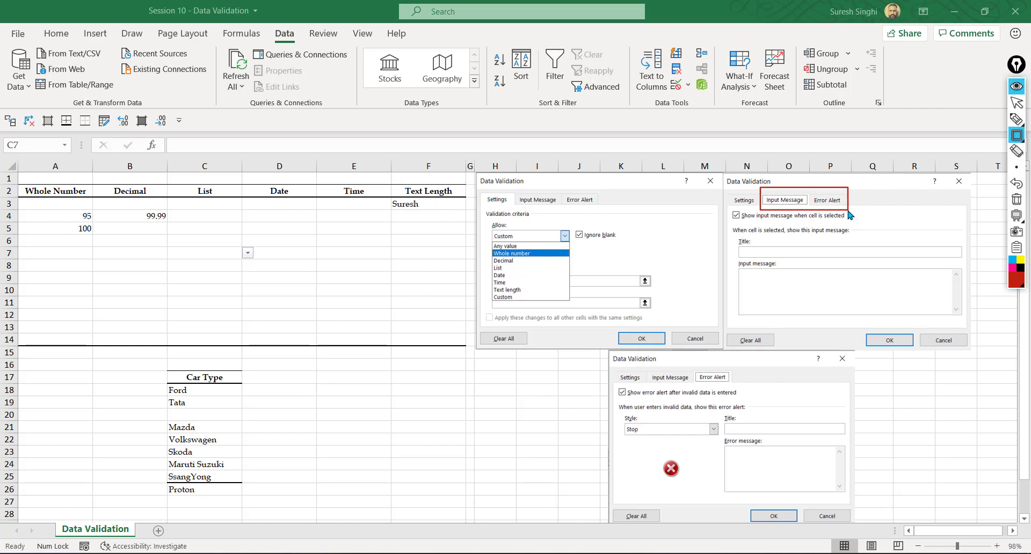